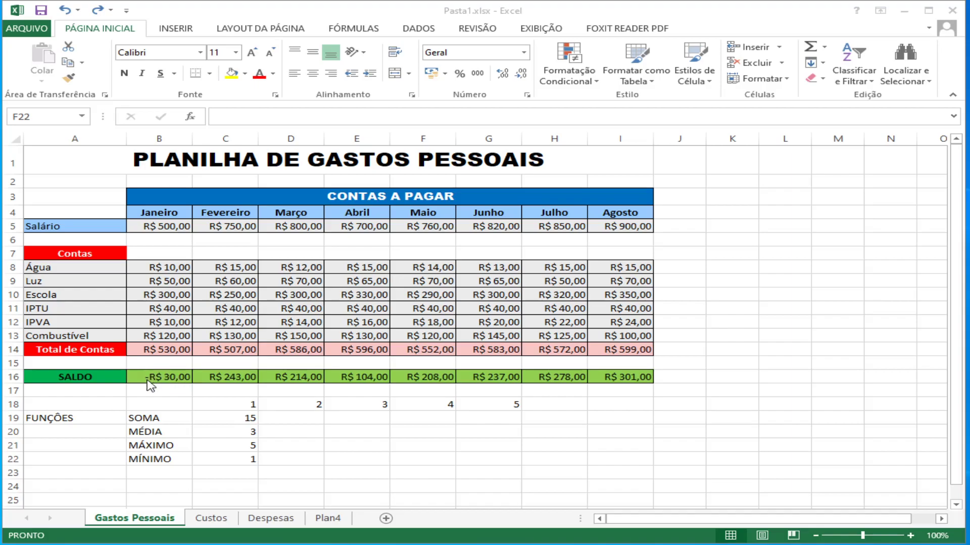
# Clear the contents of the functions example in A18:G22 below the expense table
pyautogui.click(166, 378)
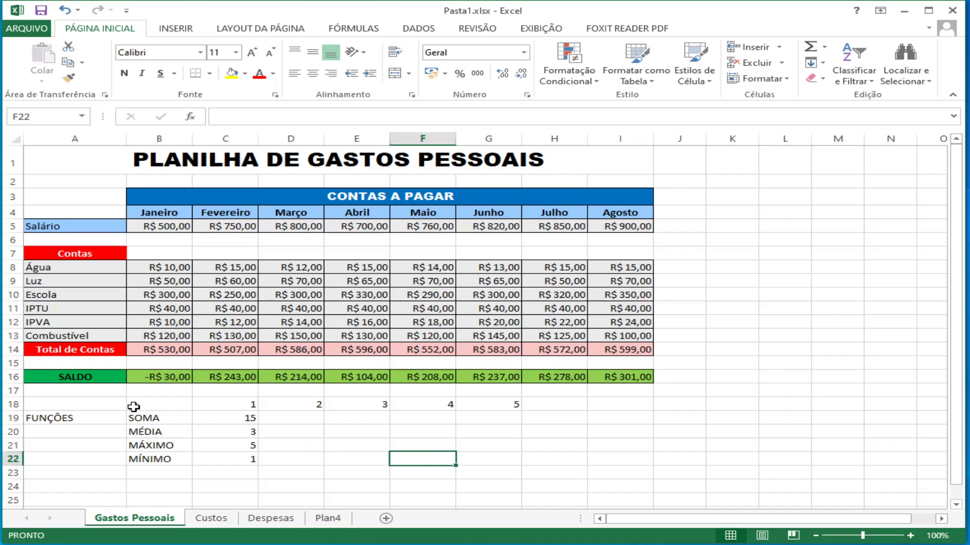
pyautogui.moveTo(44, 401); pyautogui.dragTo(504, 453)
pyautogui.press('Delete')
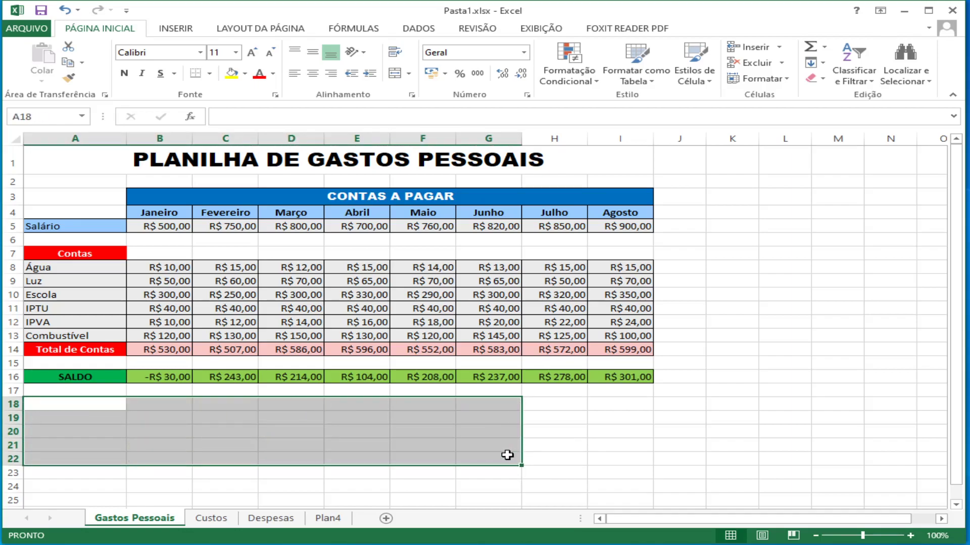
pyautogui.click(319, 443)
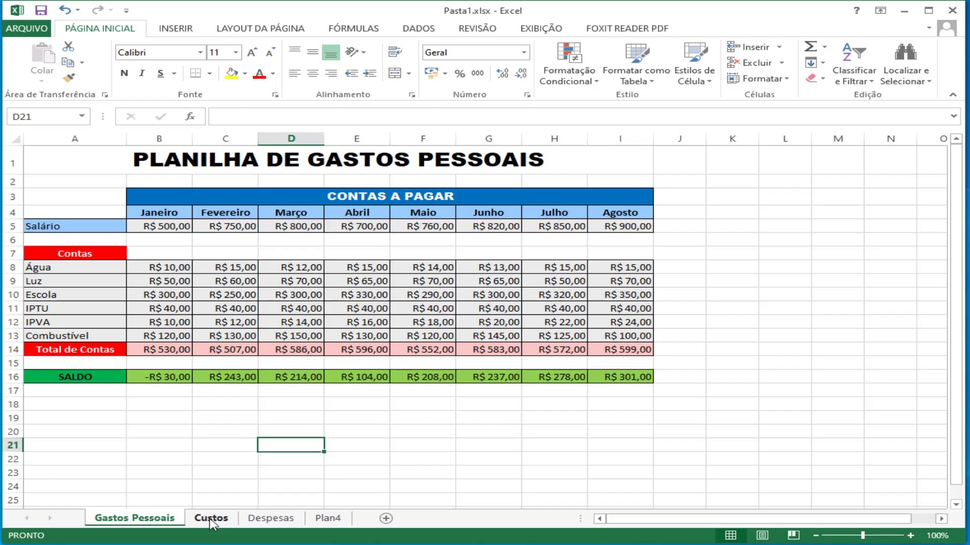
# Rename the Custos sheet as "Controle de Alunos"
pyautogui.click(211, 521)
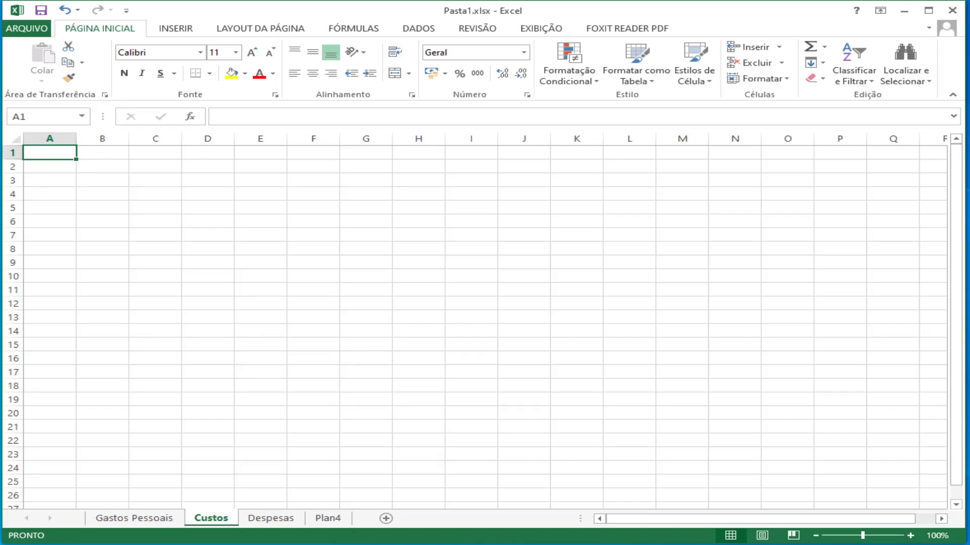
pyautogui.doubleClick(215, 518)
pyautogui.write('Controle de ')
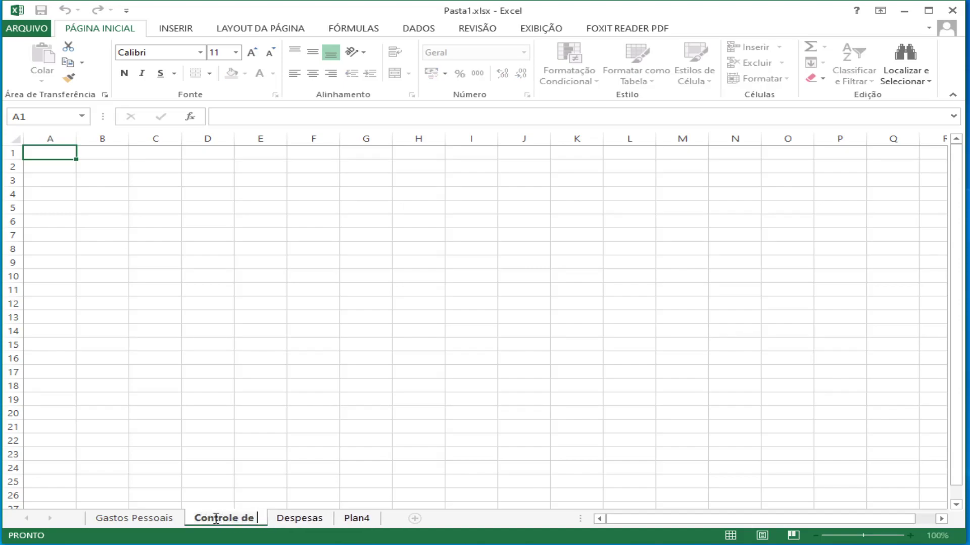
pyautogui.write('Alunos')
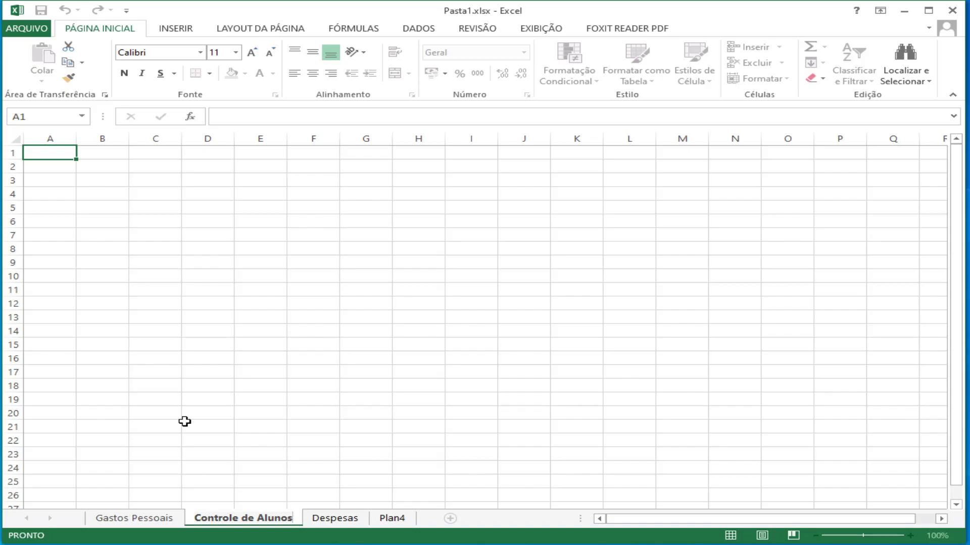
pyautogui.click(202, 332)
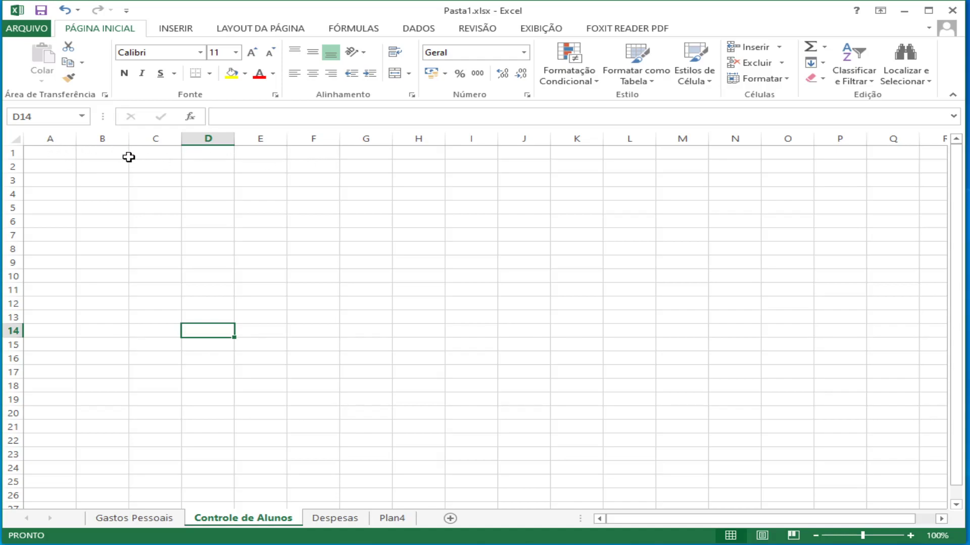
# Enter the title "CONTROLE DE ALUNOS" in cell A1 of the Controle de Alunos sheet
pyautogui.click(67, 152)
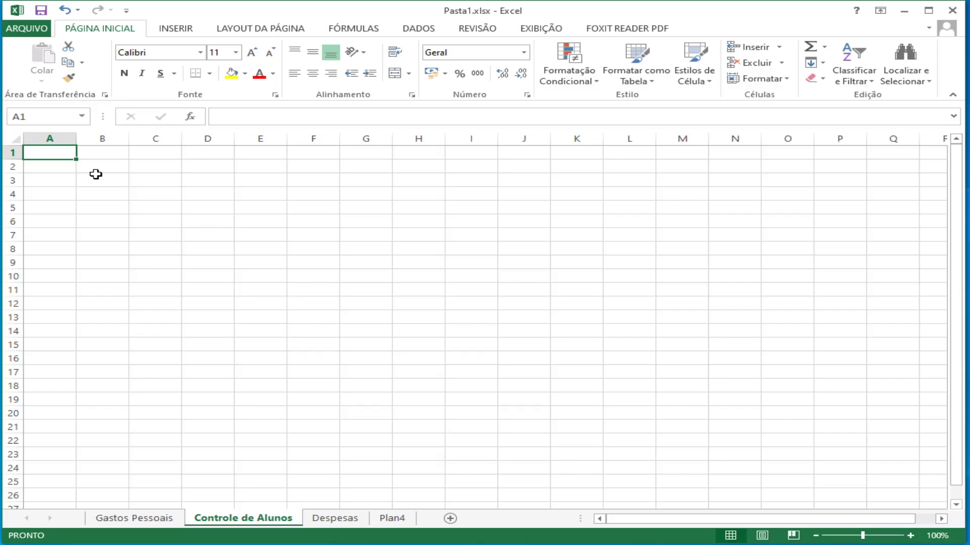
pyautogui.write('CONROLE')
pyautogui.press('BackSpace')
pyautogui.press('BackSpace')
pyautogui.press('BackSpace')
pyautogui.press('BackSpace')
pyautogui.write('TROLE DE AL')
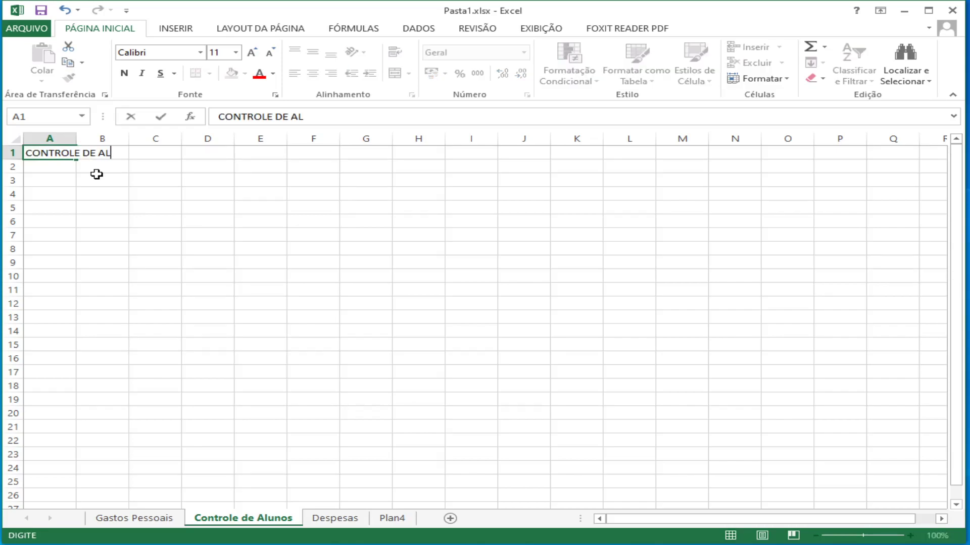
pyautogui.write('UNOS')
pyautogui.press('Return')
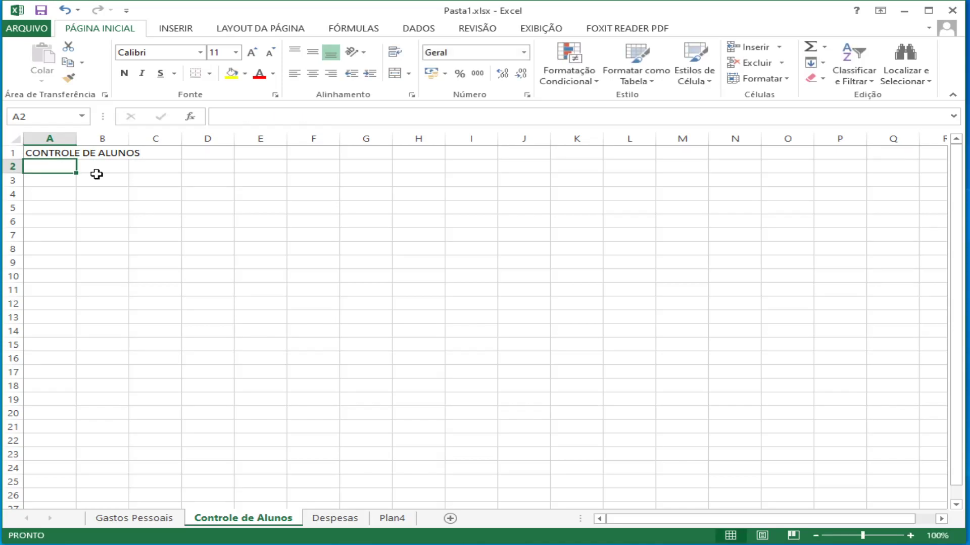
# Enter the column heading "Nome" in cell A3, leaving row 2 empty
pyautogui.press('Return')
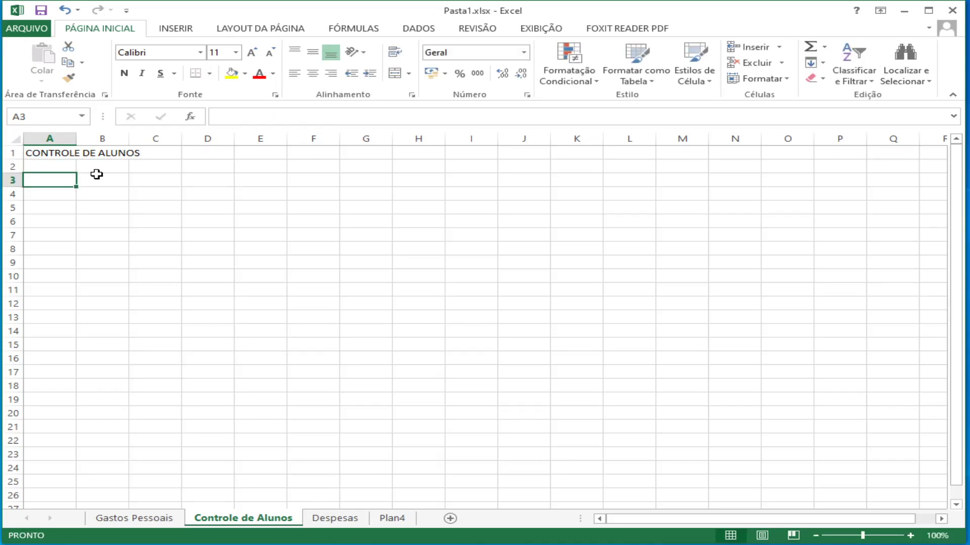
pyautogui.write('NOME')
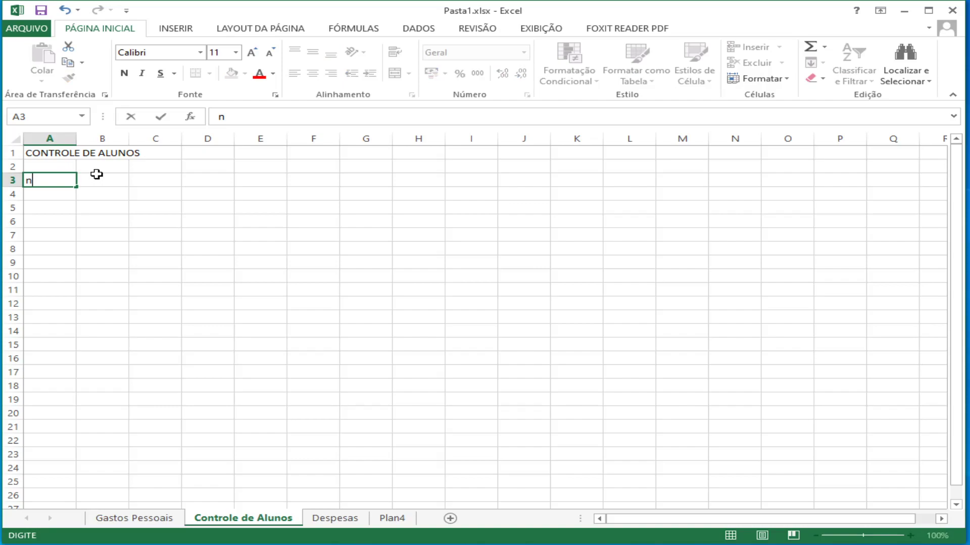
pyautogui.press('BackSpace')
pyautogui.press('BackSpace')
pyautogui.press('BackSpace')
pyautogui.press('BackSpace')
pyautogui.write('Nome')
pyautogui.click(97, 175)
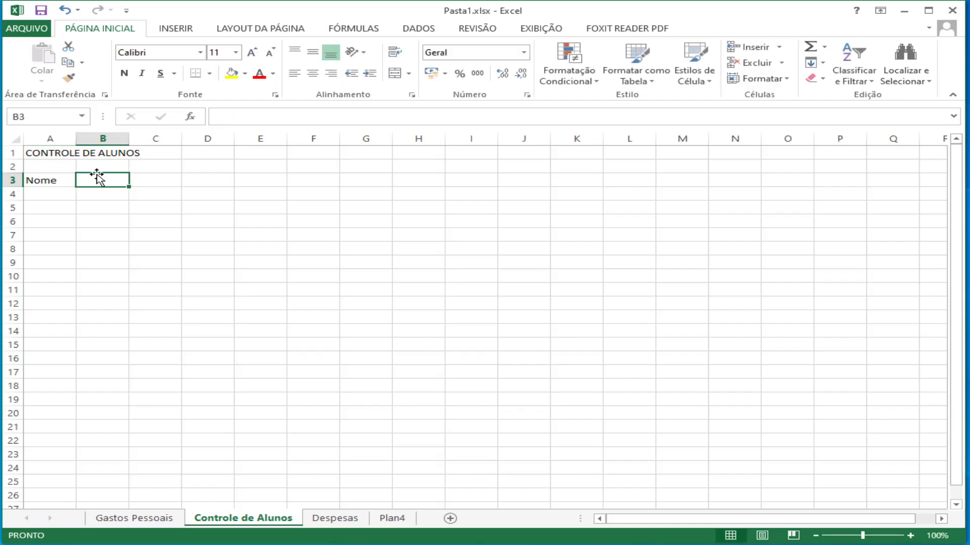
# Add the grade headings "Nota 1" in B3 and "Nota 2" in C3
pyautogui.write('Nota 1')
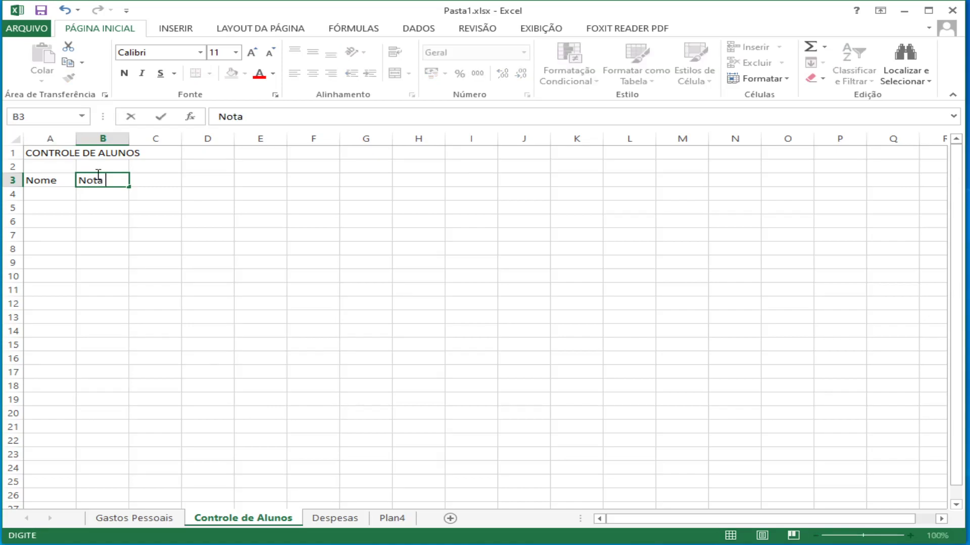
pyautogui.press('Tab')
pyautogui.write('Nota ')
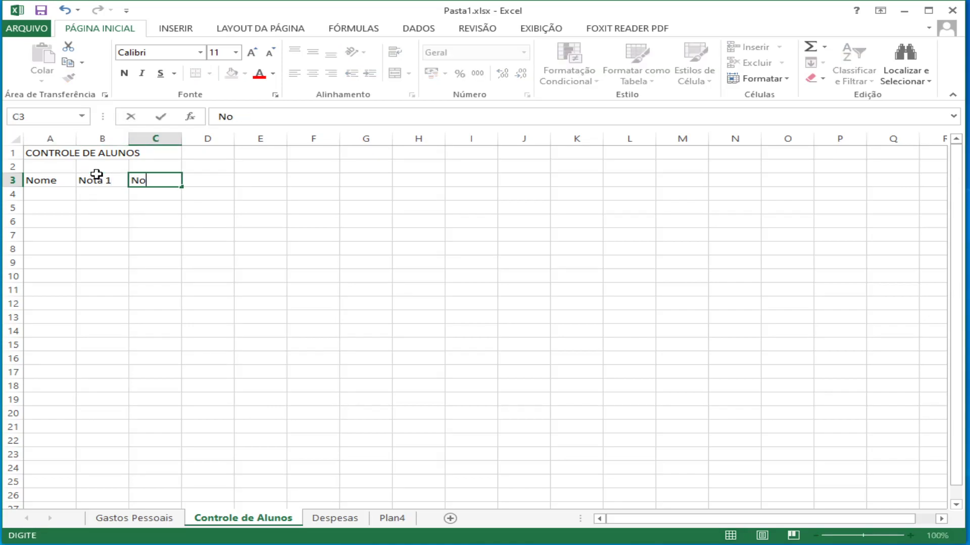
pyautogui.write('2')
pyautogui.press('Tab')
# Add the headings "Soma", "Média" and "Resultado" in cells D3 to F3
pyautogui.write('Soma')
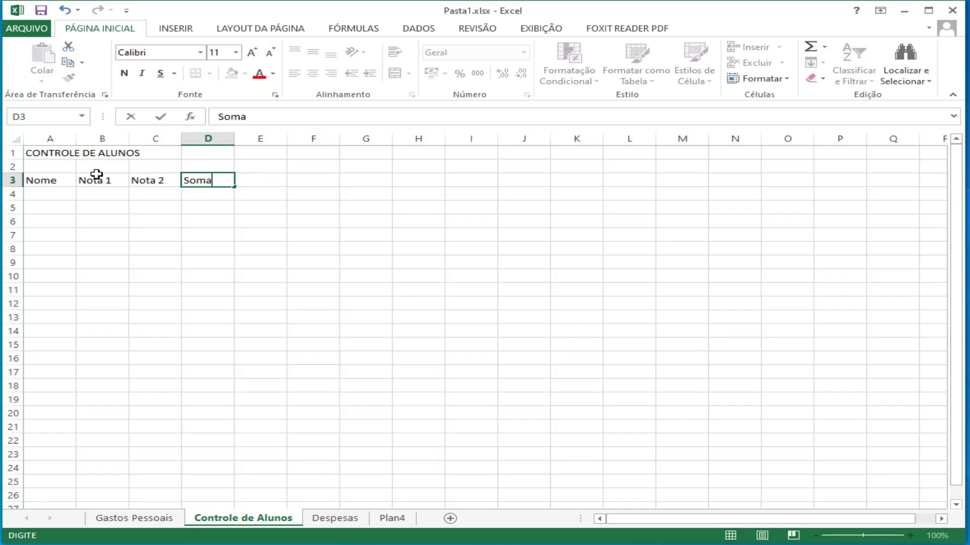
pyautogui.press('Tab')
pyautogui.write('Méd')
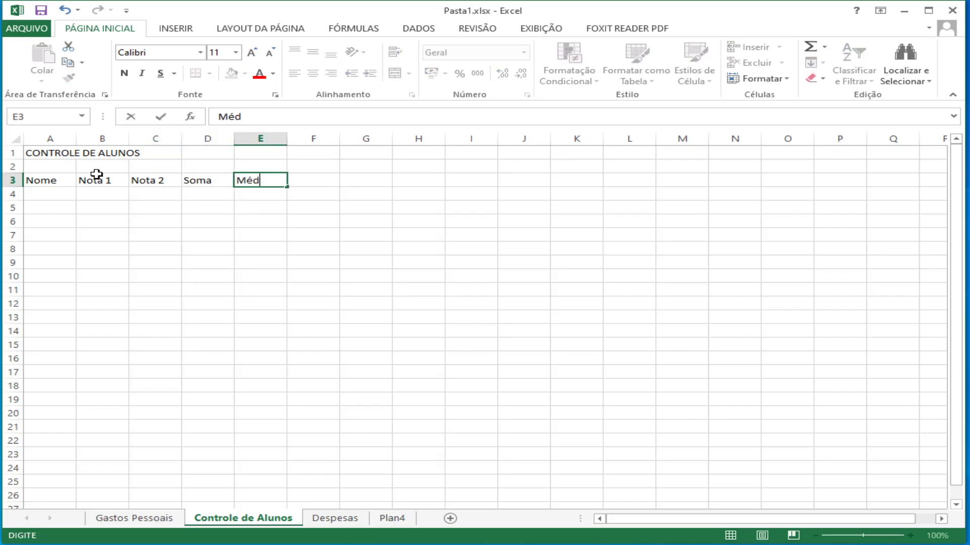
pyautogui.write('ia')
pyautogui.press('Tab')
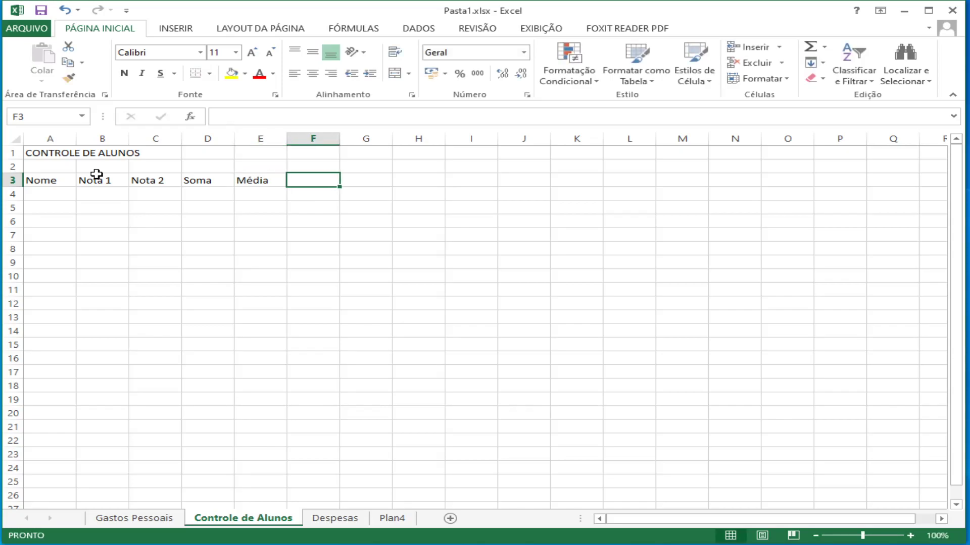
pyautogui.write('Resultad')
pyautogui.write('o')
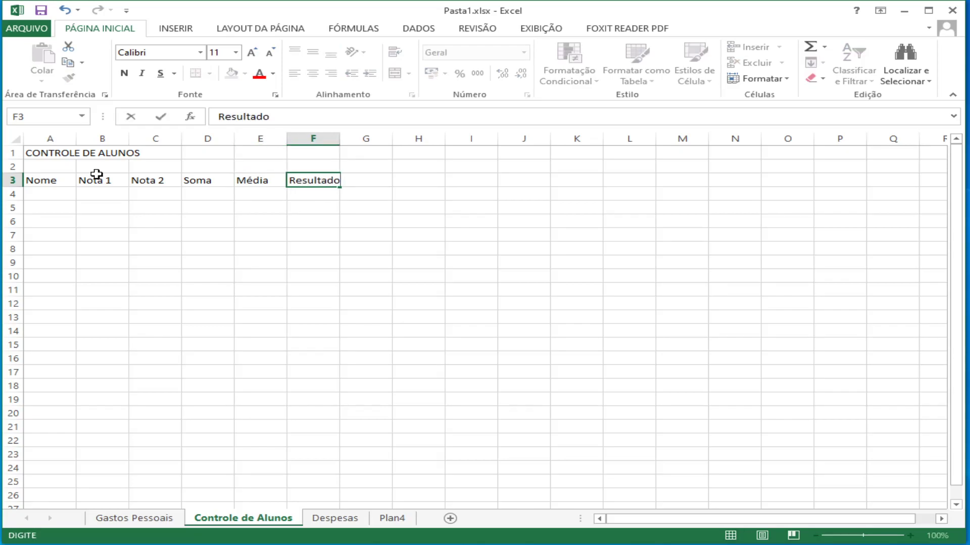
pyautogui.press('Return')
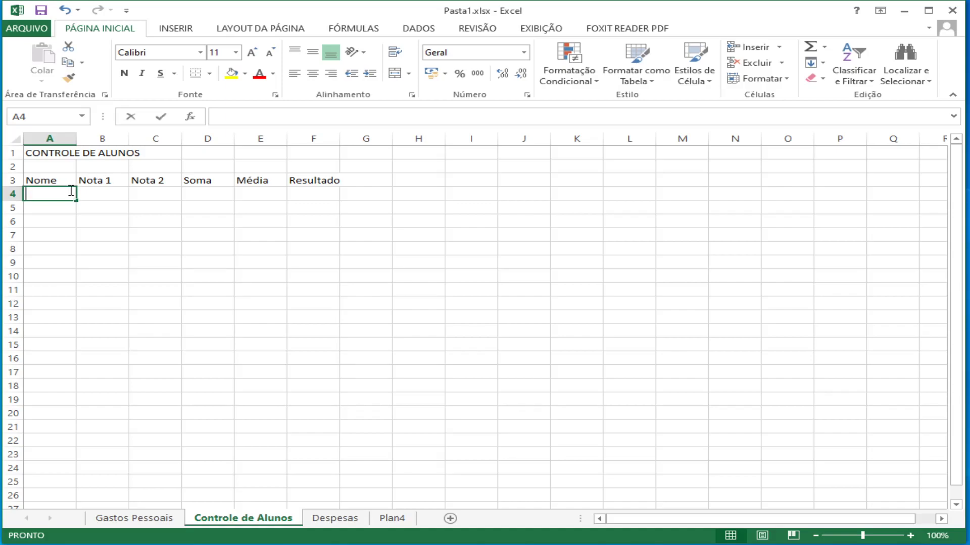
# Enter the first names of the first three students in cells A4 to A6 under Nome
pyautogui.write('Alice')
pyautogui.press('Return')
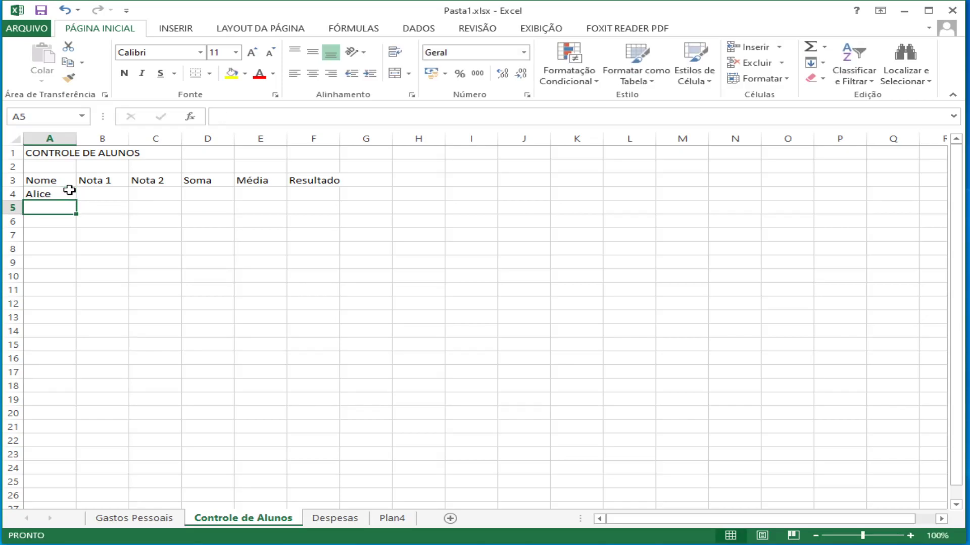
pyautogui.write('Alberto')
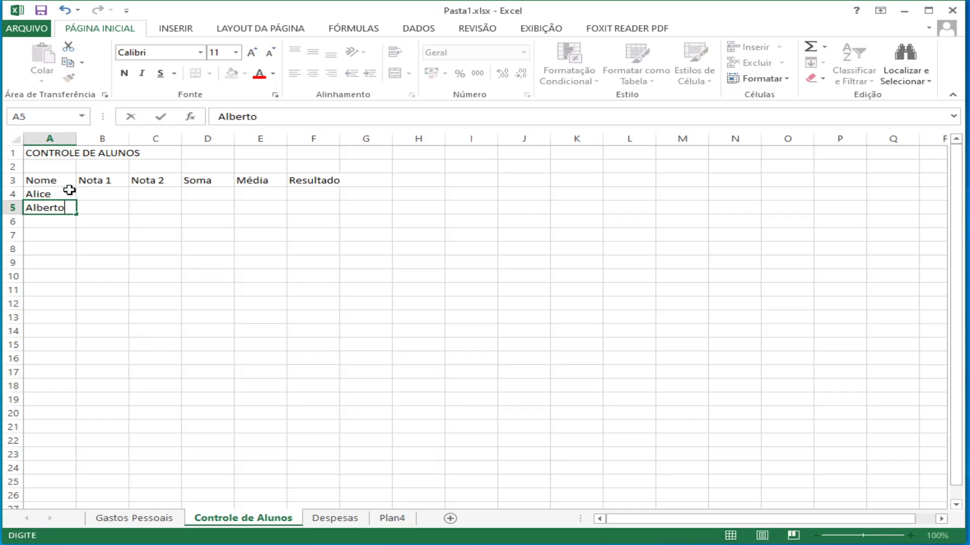
pyautogui.press('Return')
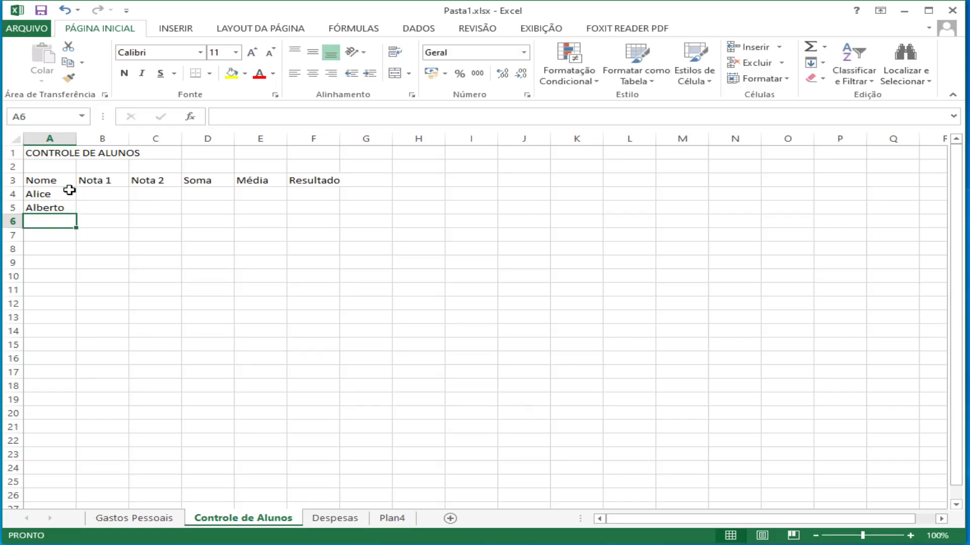
pyautogui.write('Cataroma')
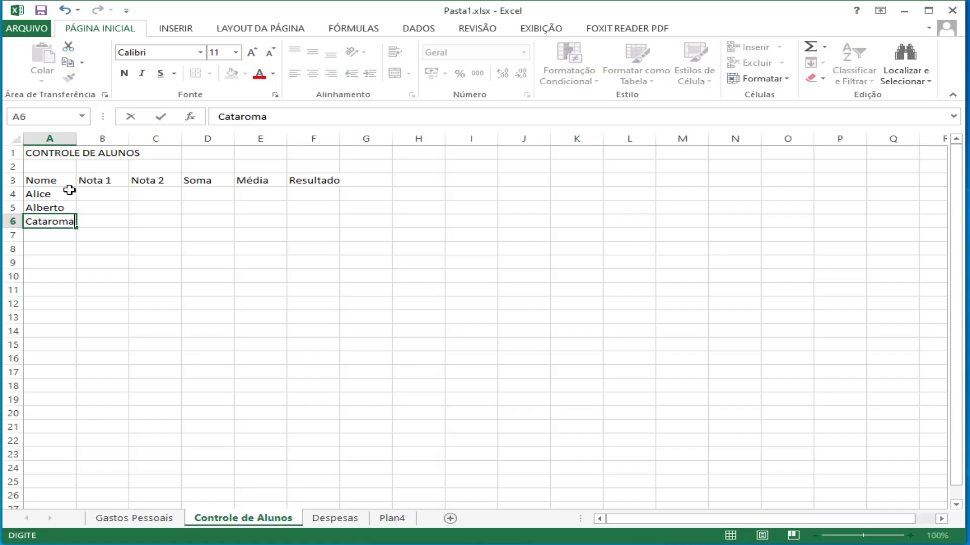
pyautogui.press('BackSpace')
pyautogui.press('BackSpace')
pyautogui.press('BackSpace')
pyautogui.write('ina')
pyautogui.press('Return')
# Enter three more students' first names in cells A7 to A9 of the Nome column
pyautogui.write('Cristina')
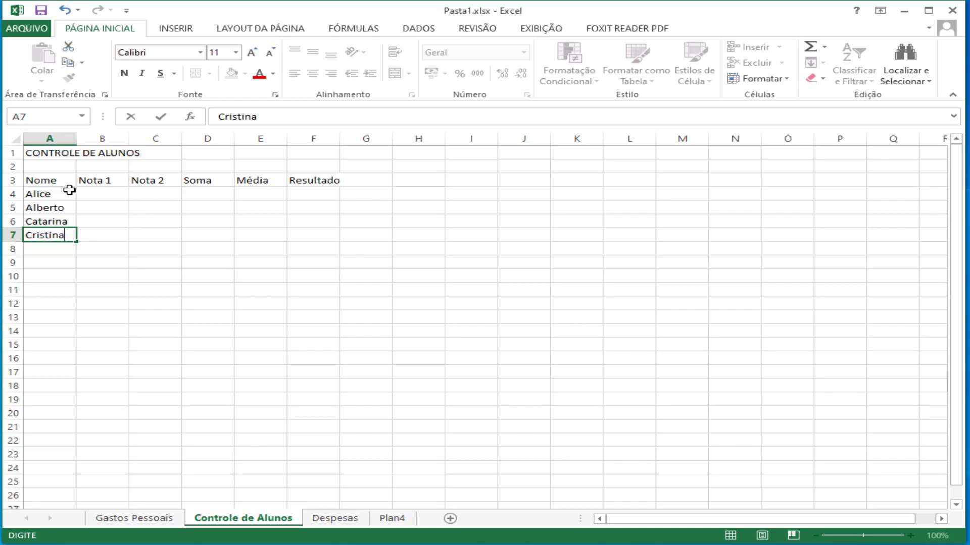
pyautogui.press('BackSpace')
pyautogui.press('BackSpace')
pyautogui.write('an')
pyautogui.press('Return')
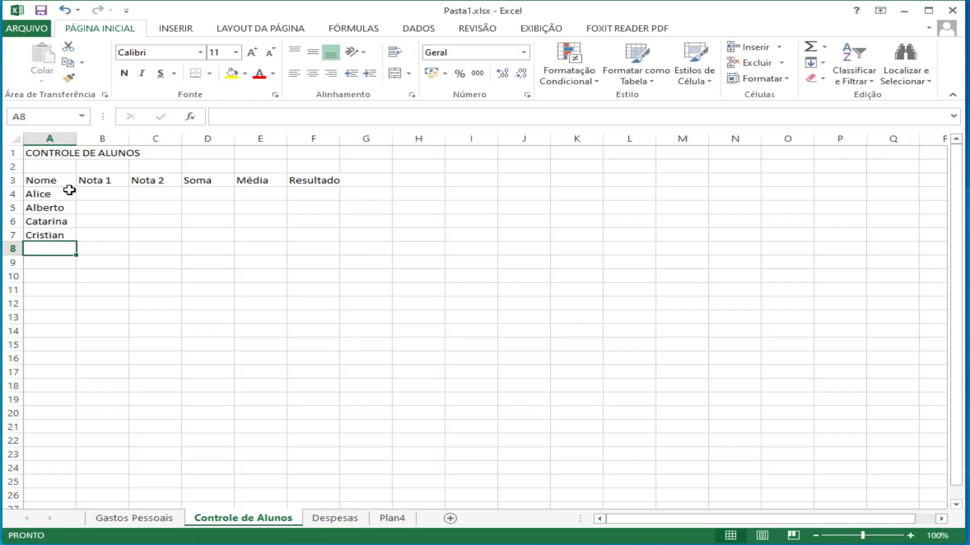
pyautogui.write('Eduardo')
pyautogui.press('Return')
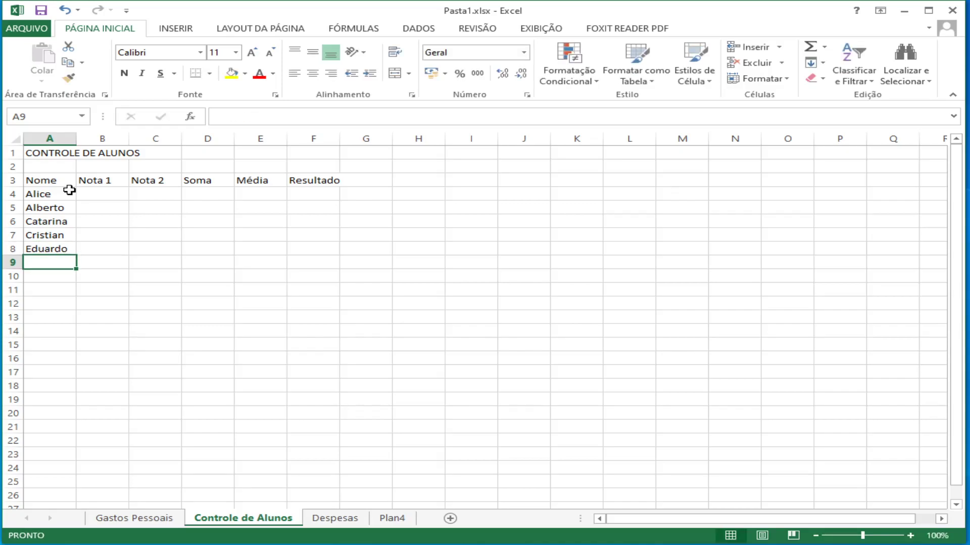
pyautogui.write('Fernand')
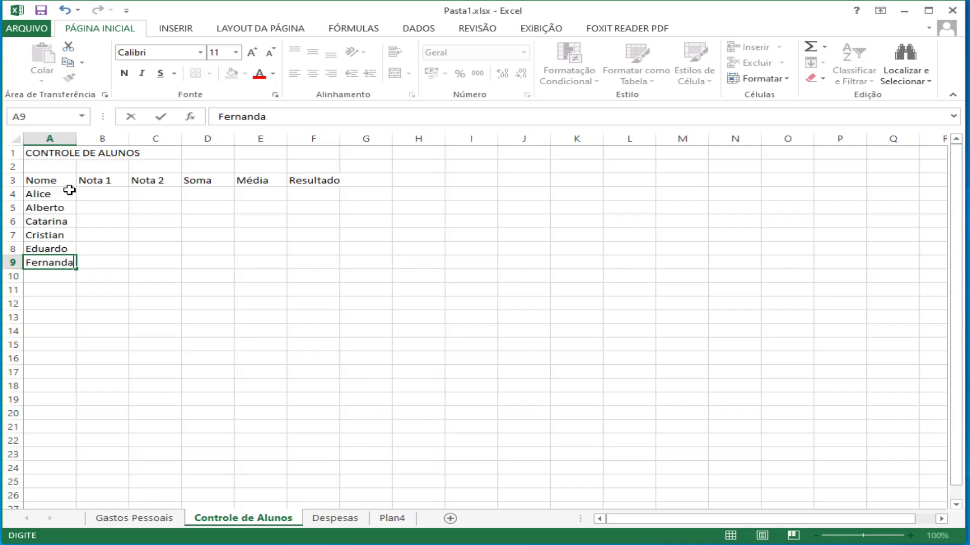
pyautogui.write('a')
pyautogui.press('Return')
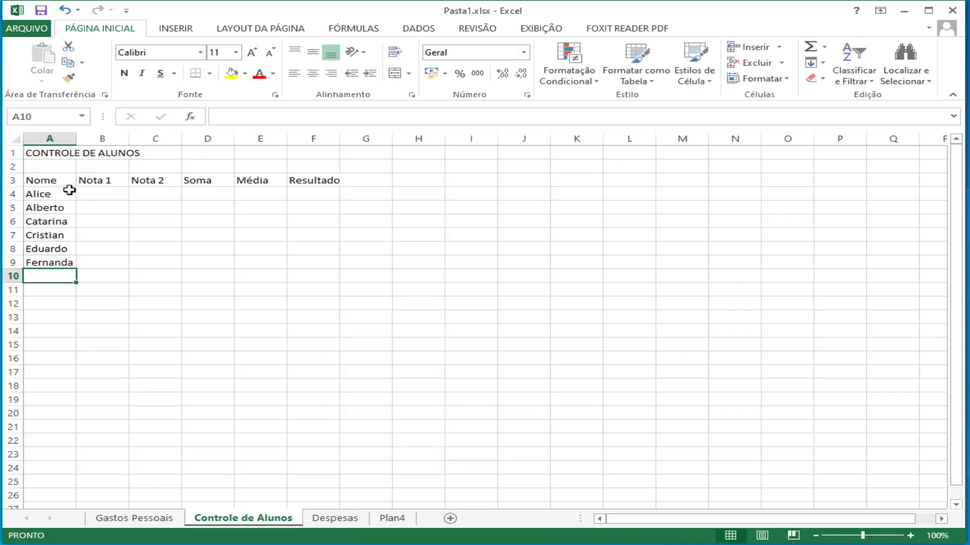
# Complete the student list with the last three first names in cells A10 to A12
pyautogui.write('M')
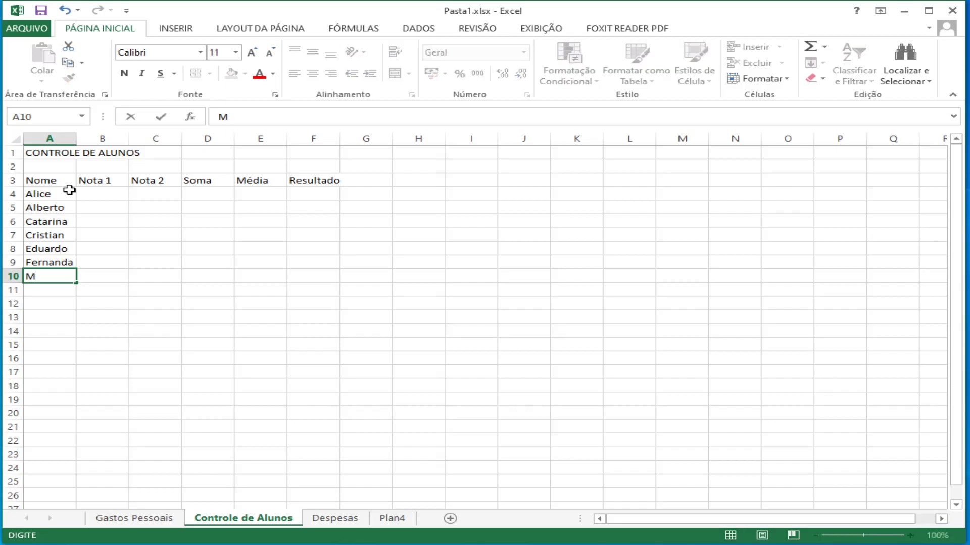
pyautogui.write('árcia')
pyautogui.press('Return')
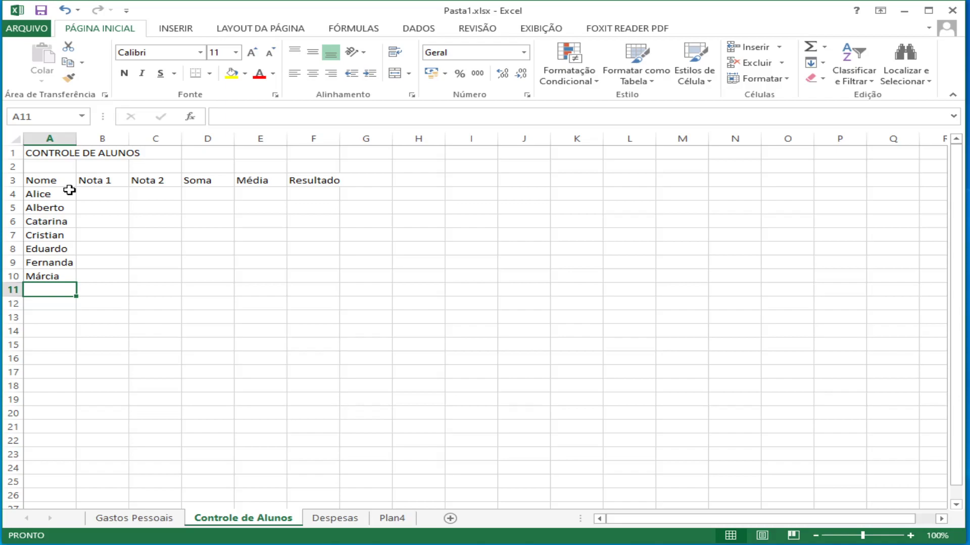
pyautogui.write('Pedro')
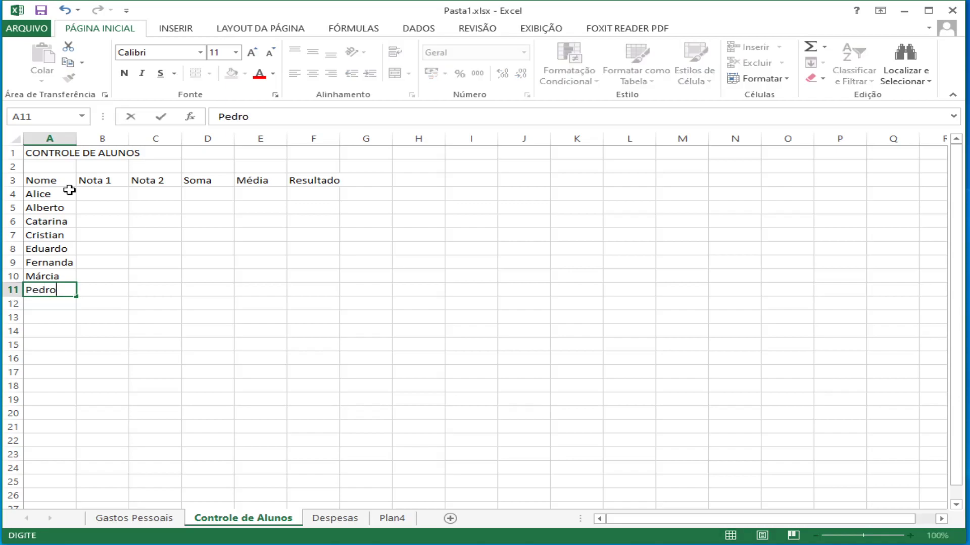
pyautogui.press('Return')
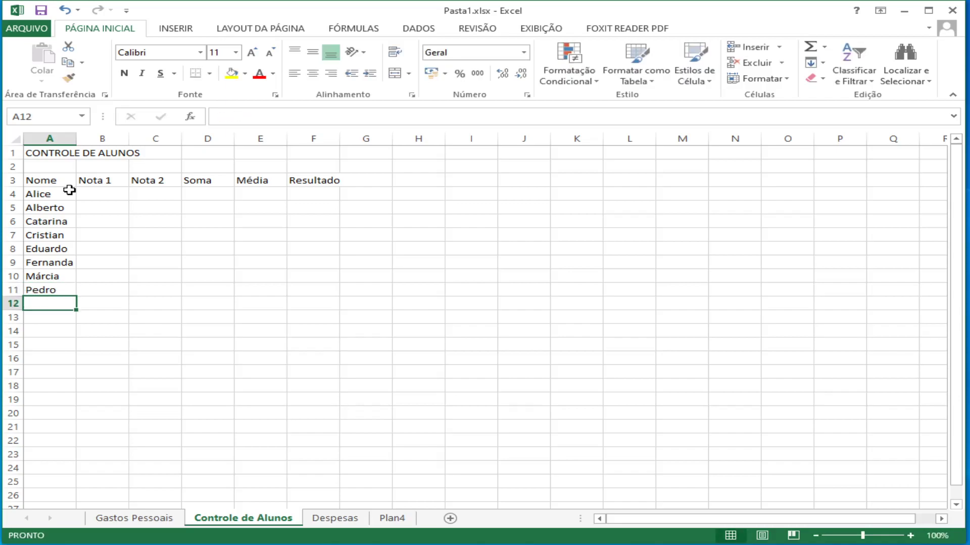
pyautogui.write('Vi')
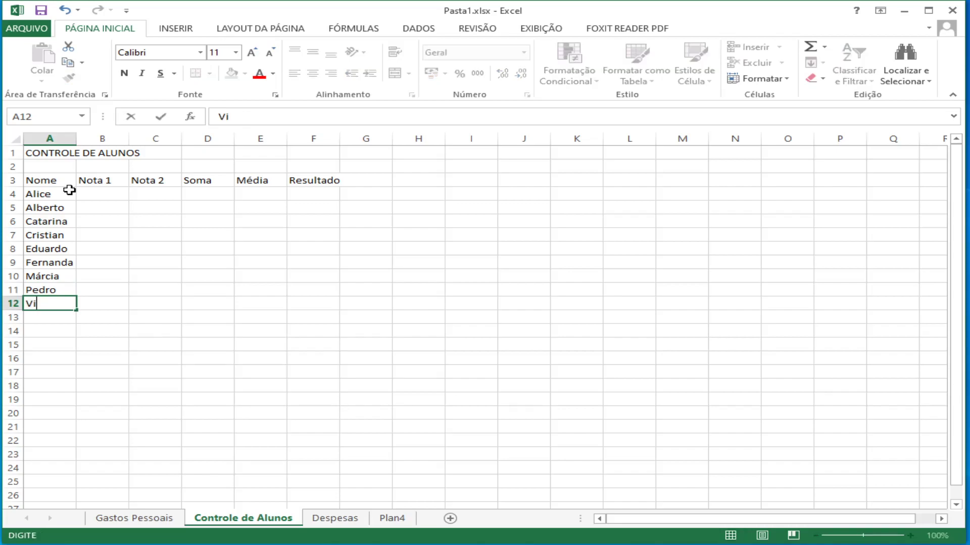
pyautogui.write('nícius')
pyautogui.press('Tab')
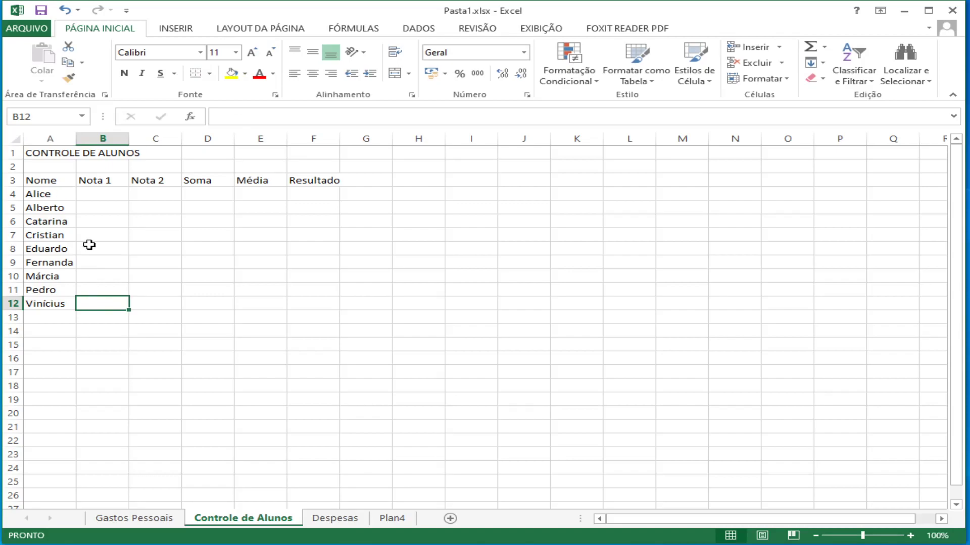
# Enter the Nota 1 and Nota 2 grades 5 and 6,5 in row 4, and 7 and 8 in row 5
pyautogui.click(99, 196)
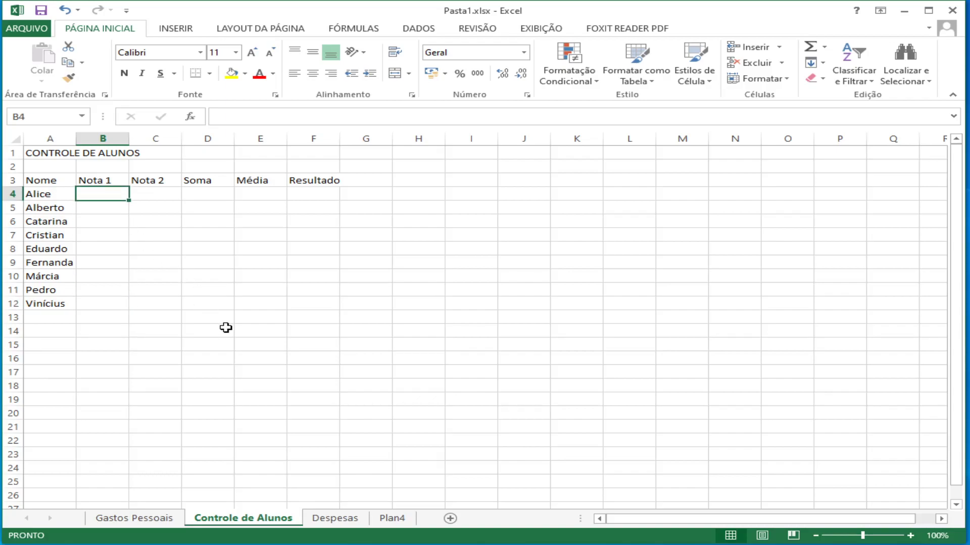
pyautogui.write('5')
pyautogui.press('Tab')
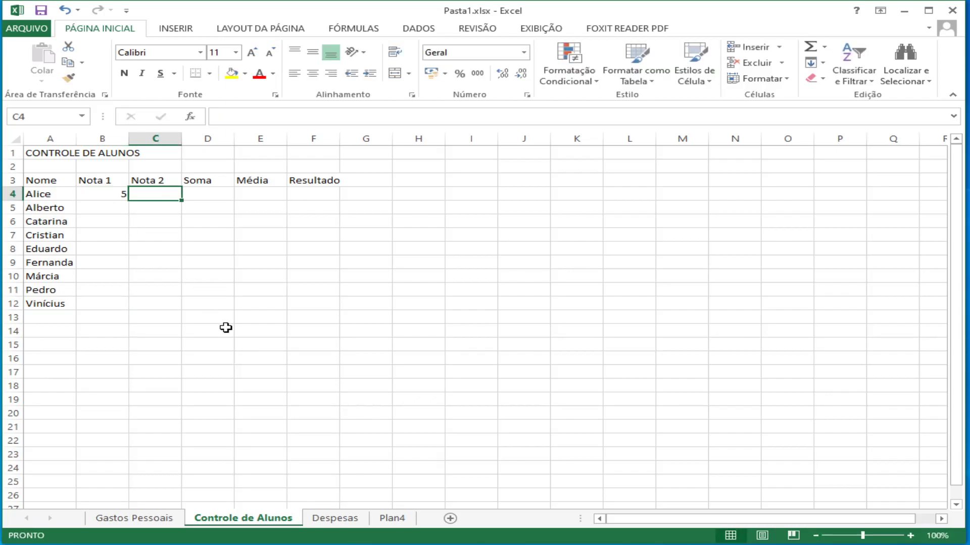
pyautogui.write('6,5')
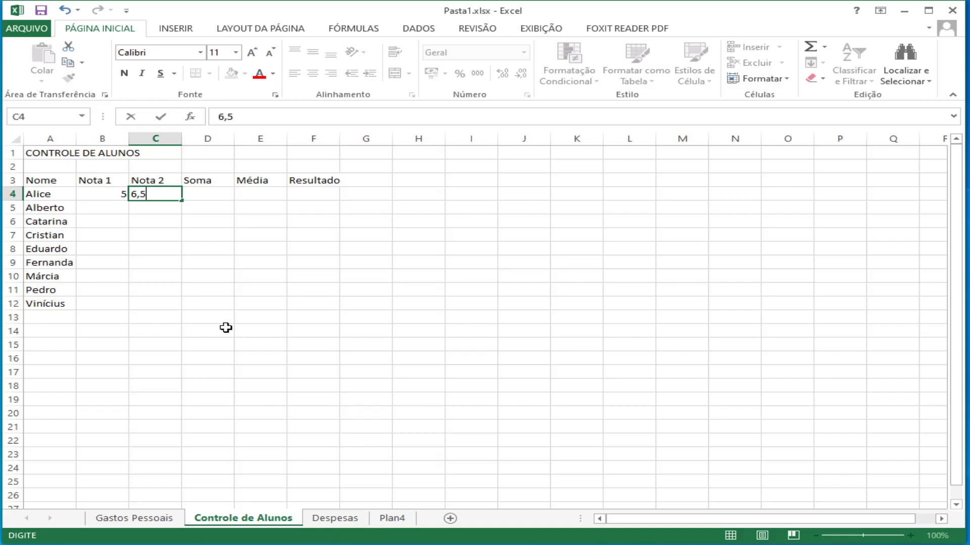
pyautogui.press('Return')
pyautogui.write('7')
pyautogui.press('Tab')
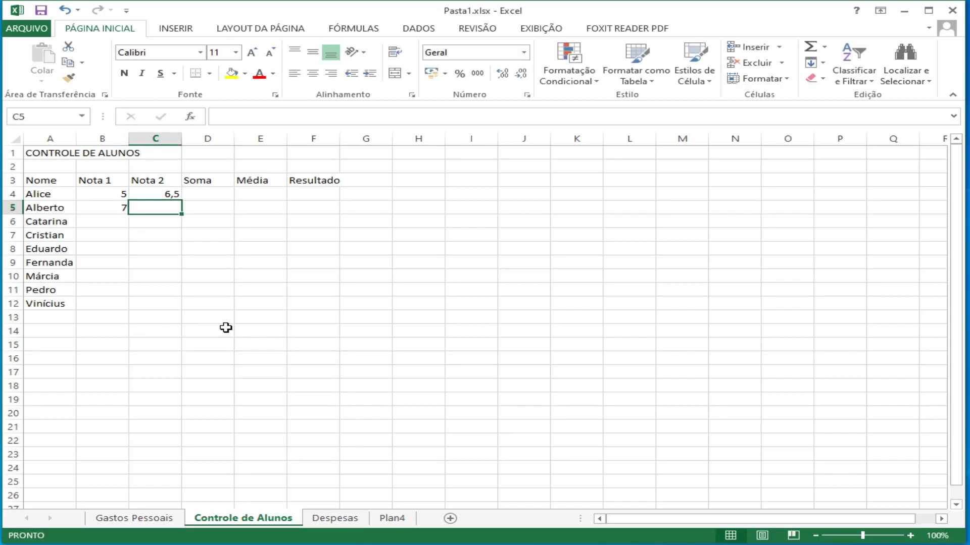
pyautogui.write('8')
pyautogui.press('Return')
# Fill in the two grades for rows 6 and 7: 9 and 10, and 8 and 5,5
pyautogui.write('9')
pyautogui.press('Tab')
pyautogui.write('10')
pyautogui.press('Return')
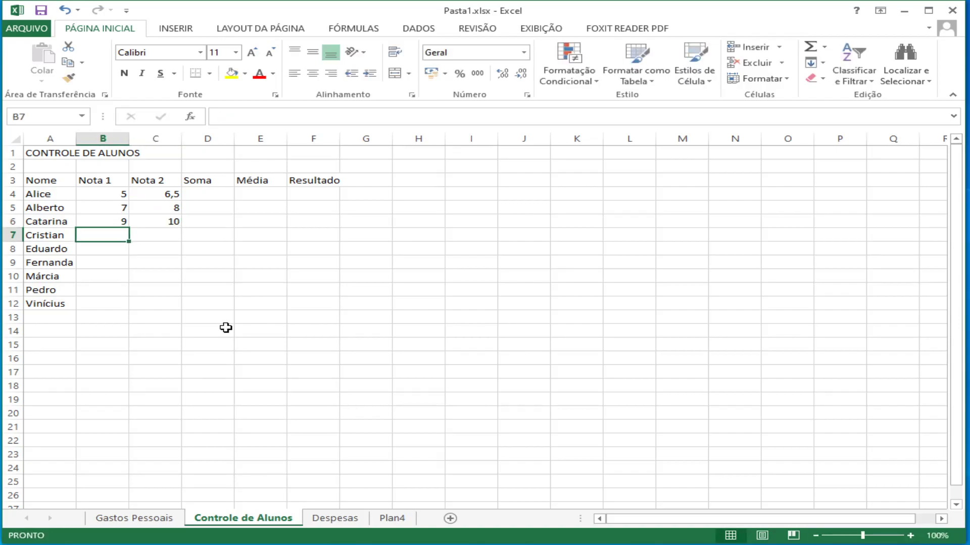
pyautogui.write('5')
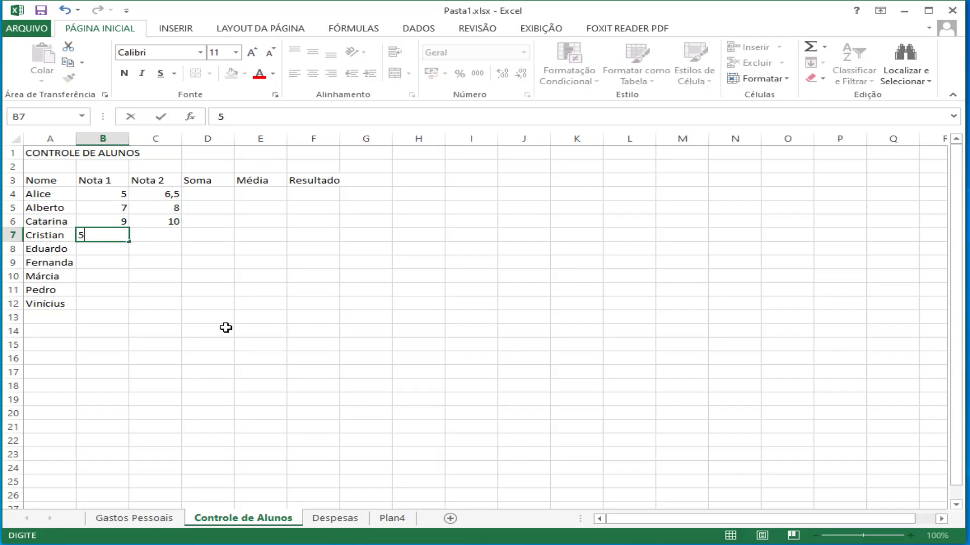
pyautogui.press('BackSpace')
pyautogui.write('8')
pyautogui.press('Tab')
pyautogui.write('5,5')
pyautogui.press('Tab')
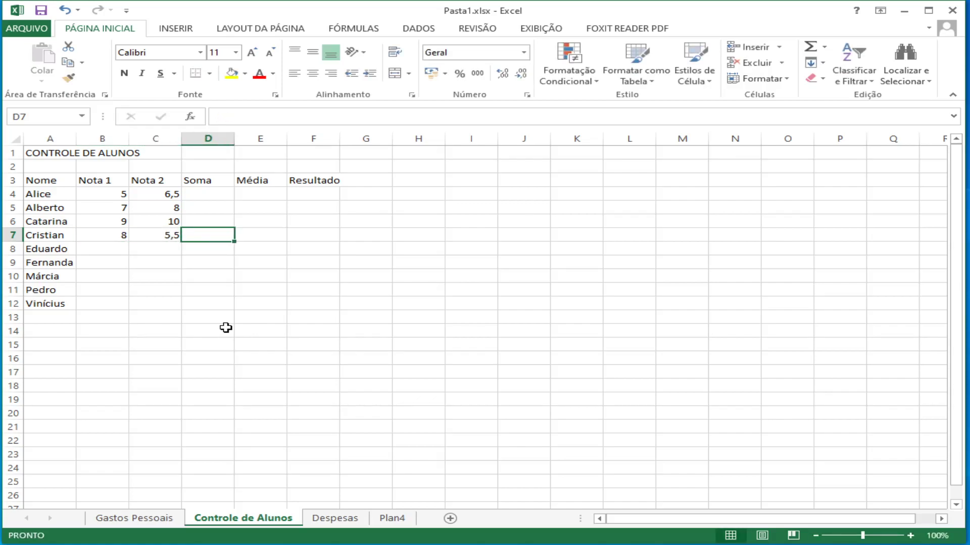
# Enter the grades 4 and 10 in cells B8 and C8, and 6 and 5,4 in cells B9 and C9
pyautogui.press('Down')
pyautogui.press('Left')
pyautogui.press('Left')
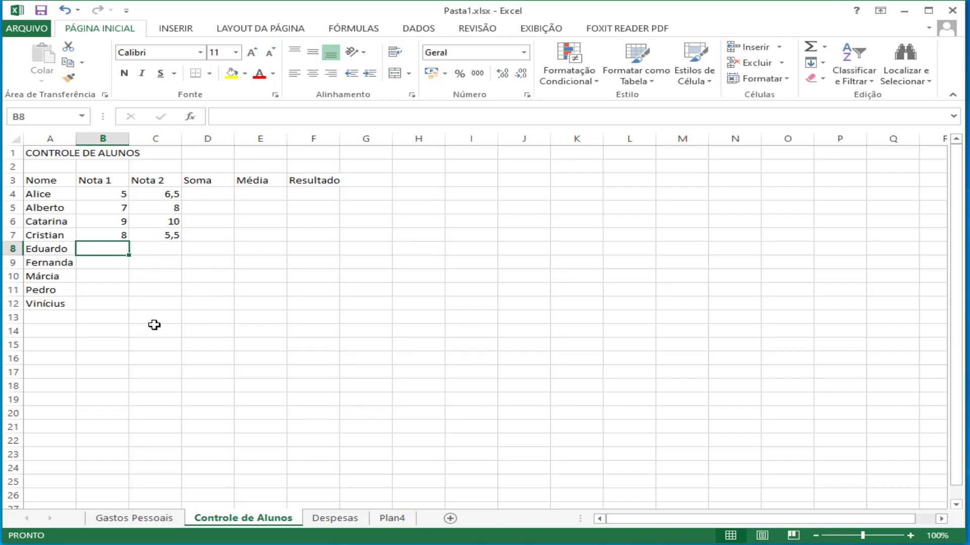
pyautogui.write('4')
pyautogui.press('Tab')
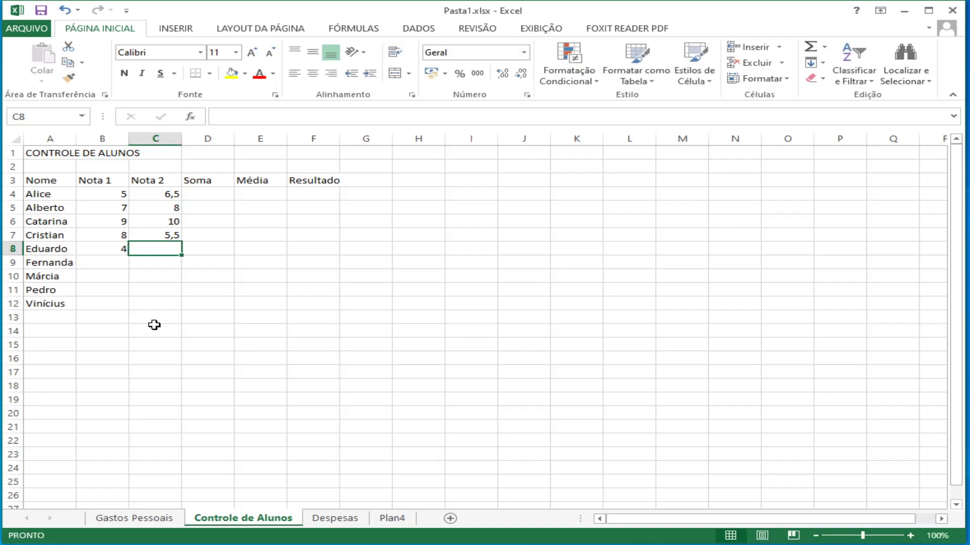
pyautogui.write('10')
pyautogui.press('Return')
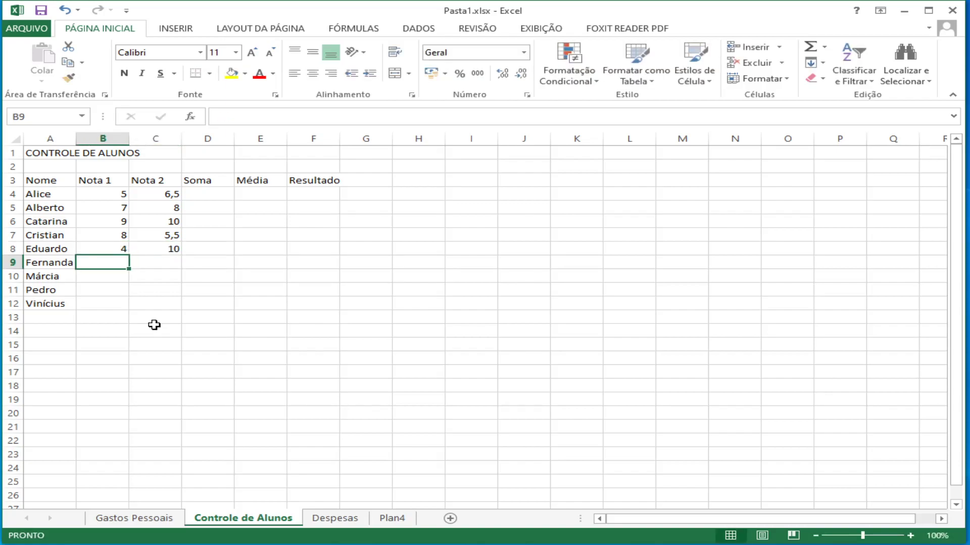
pyautogui.write('6')
pyautogui.press('Tab')
pyautogui.write('5,4')
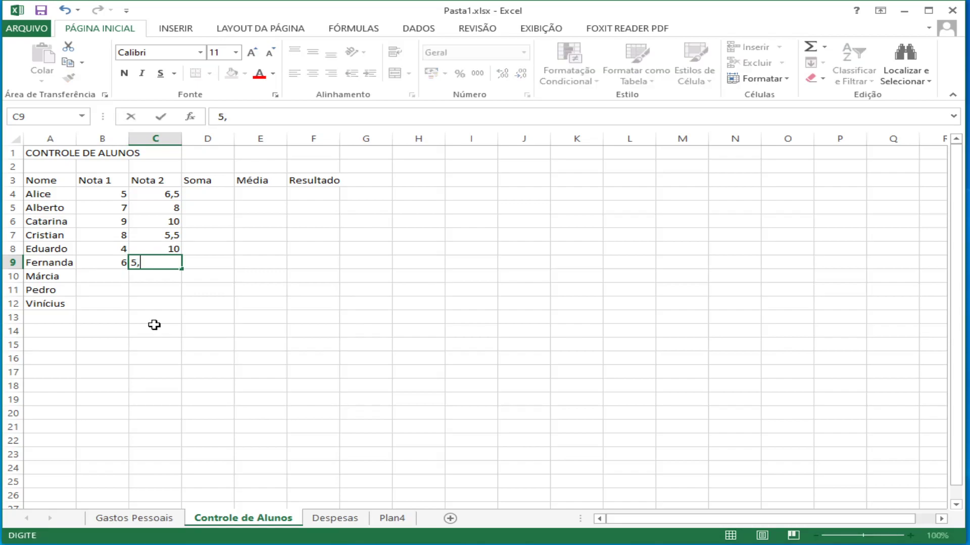
pyautogui.press('Return')
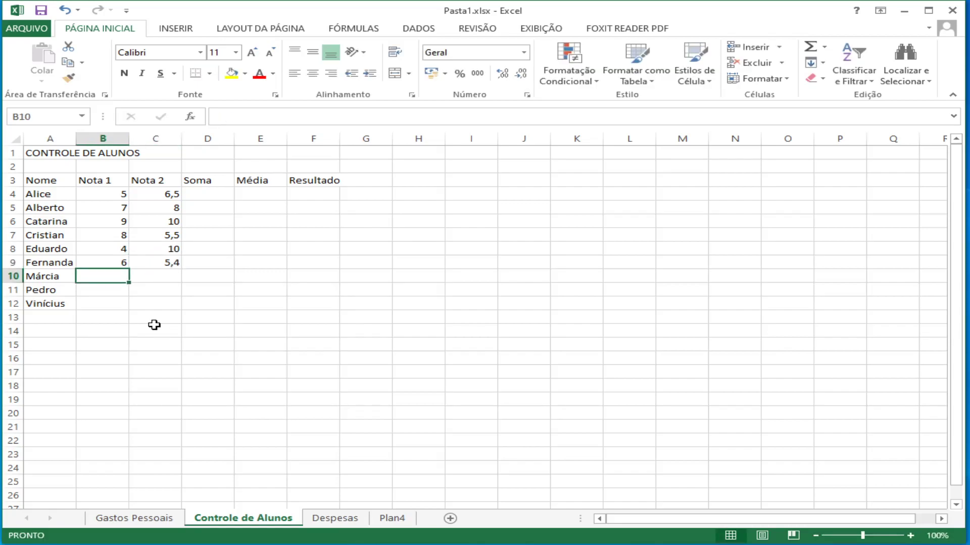
# Enter the grades 8 and 7,8 in row 10 and a Nota 1 of 4,1 in cell B11
pyautogui.write('8')
pyautogui.press('Tab')
pyautogui.write('7,8')
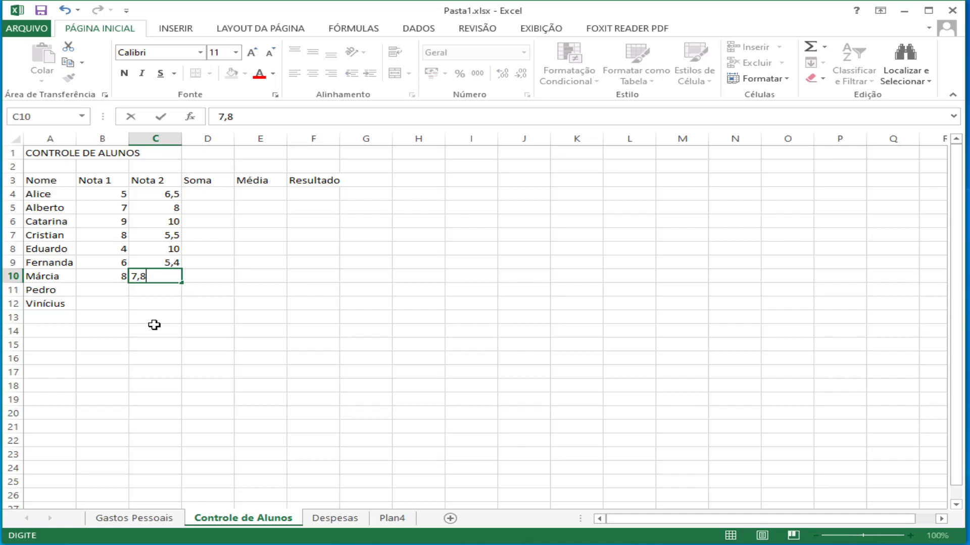
pyautogui.press('Return')
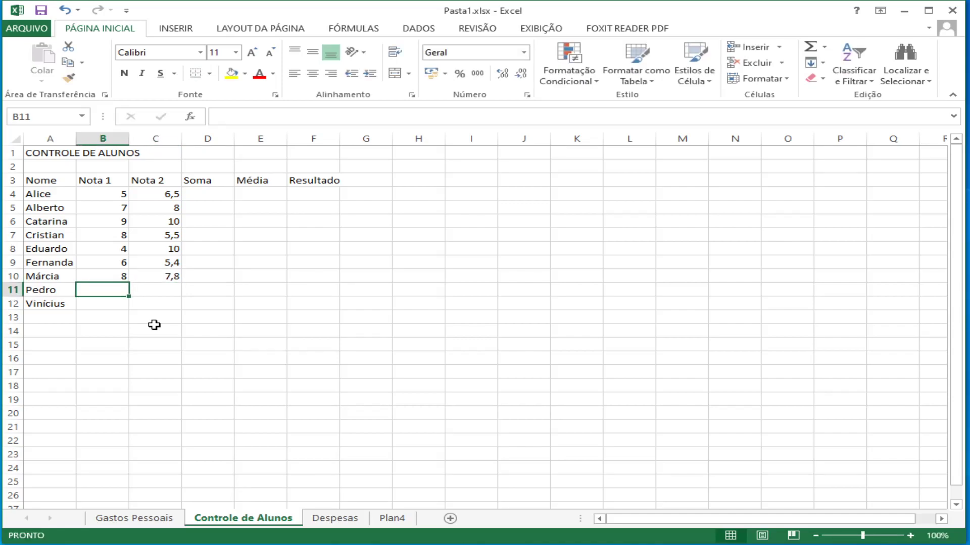
pyautogui.write('4,1')
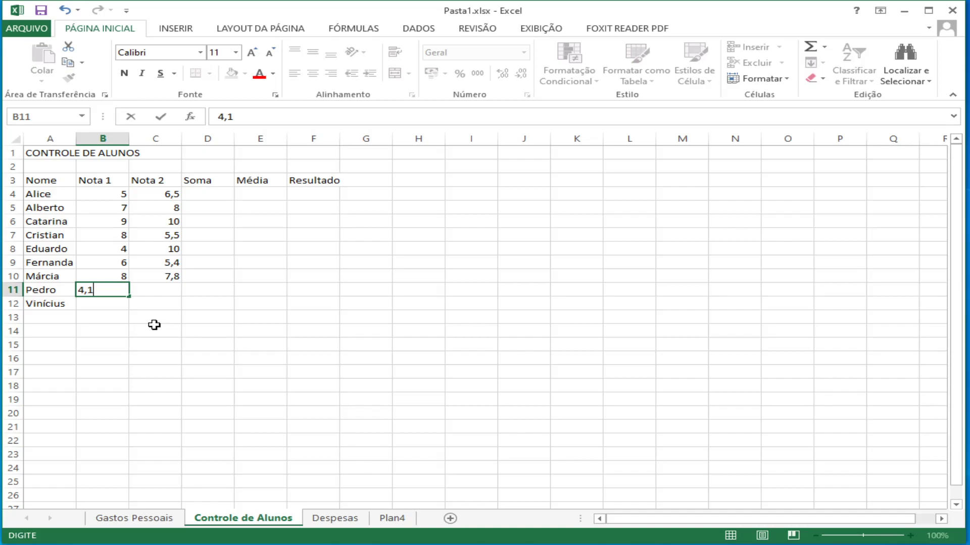
pyautogui.press('Tab')
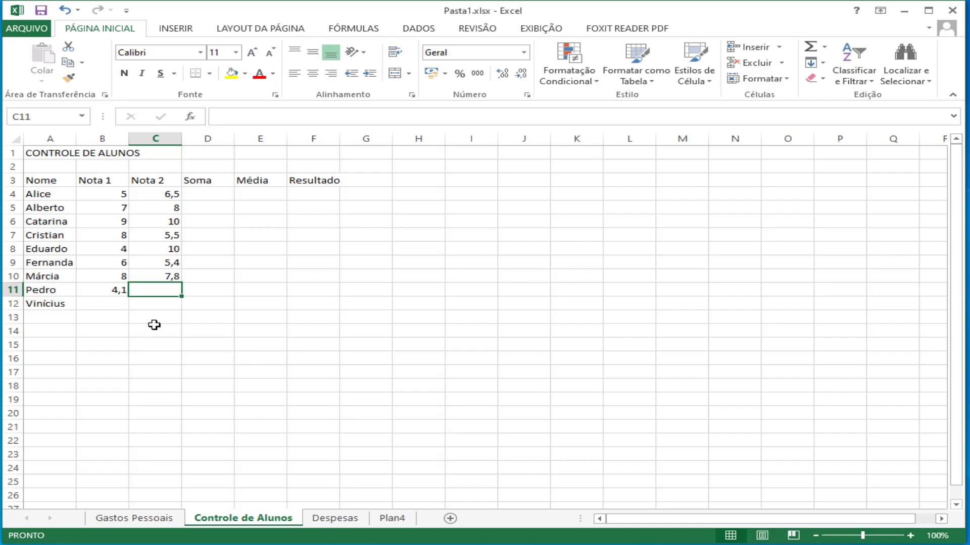
pyautogui.press('Left')
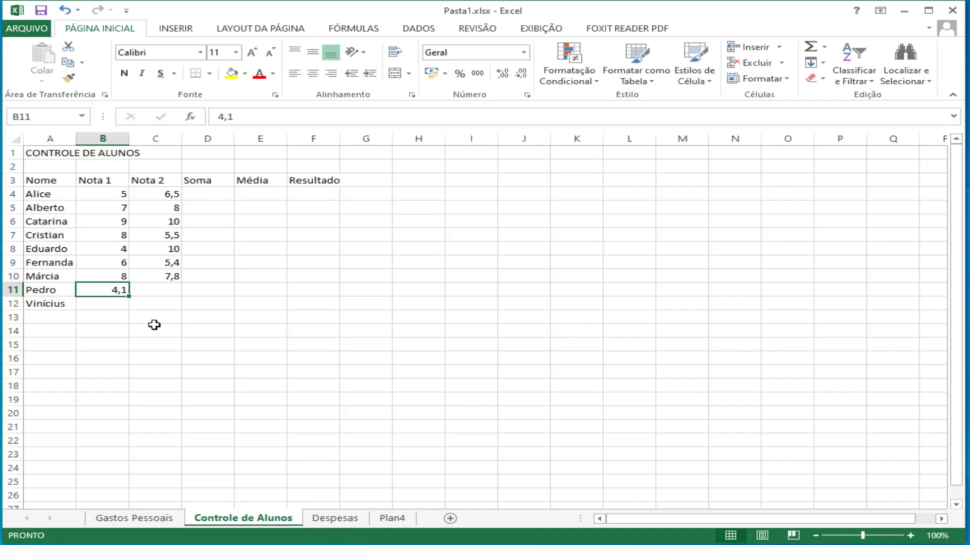
pyautogui.press('Right')
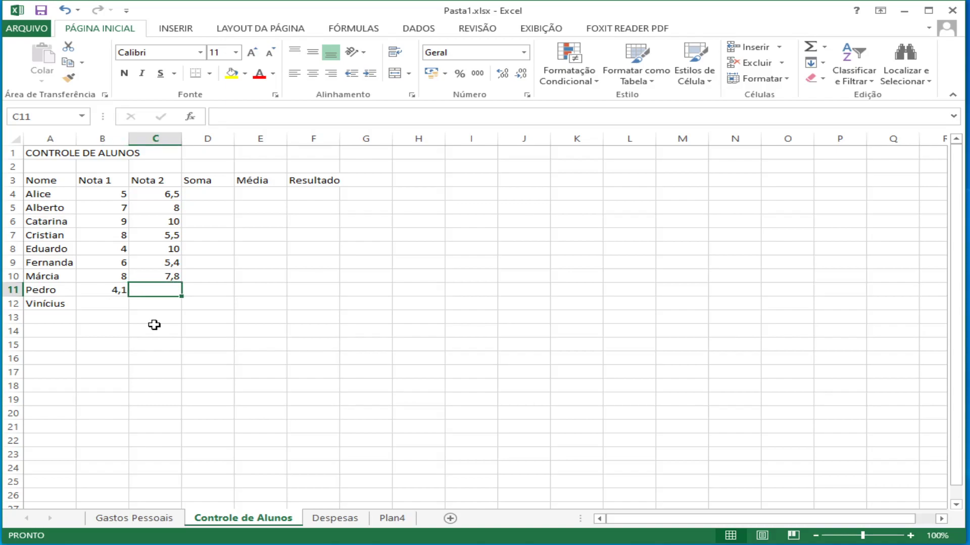
pyautogui.press('Left')
pyautogui.press('Down')
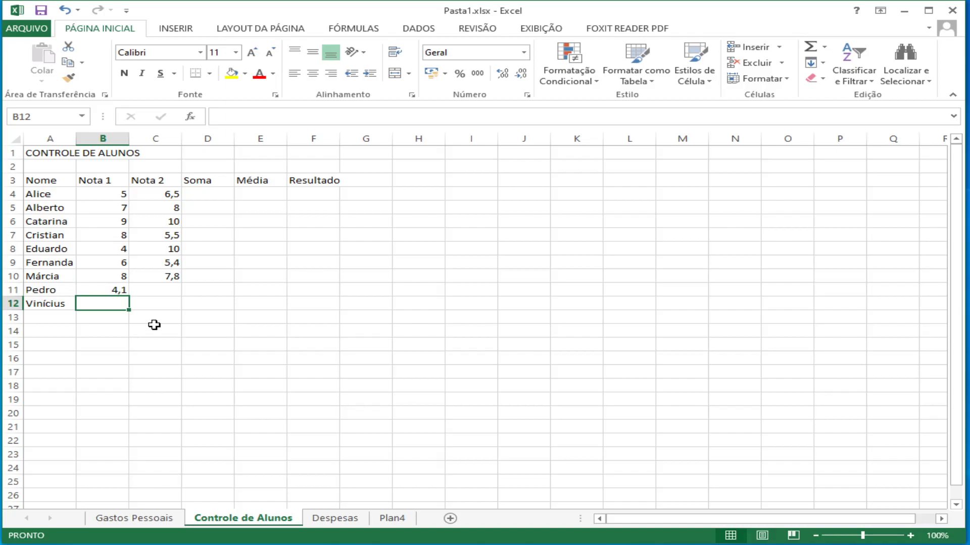
pyautogui.press('Right')
pyautogui.press('Up')
pyautogui.press('Right')
pyautogui.press('Down')
pyautogui.press('Left')
pyautogui.press('Left')
pyautogui.press('Up')
pyautogui.press('Right')
pyautogui.press('Down')
pyautogui.press('Left')
pyautogui.press('Up')
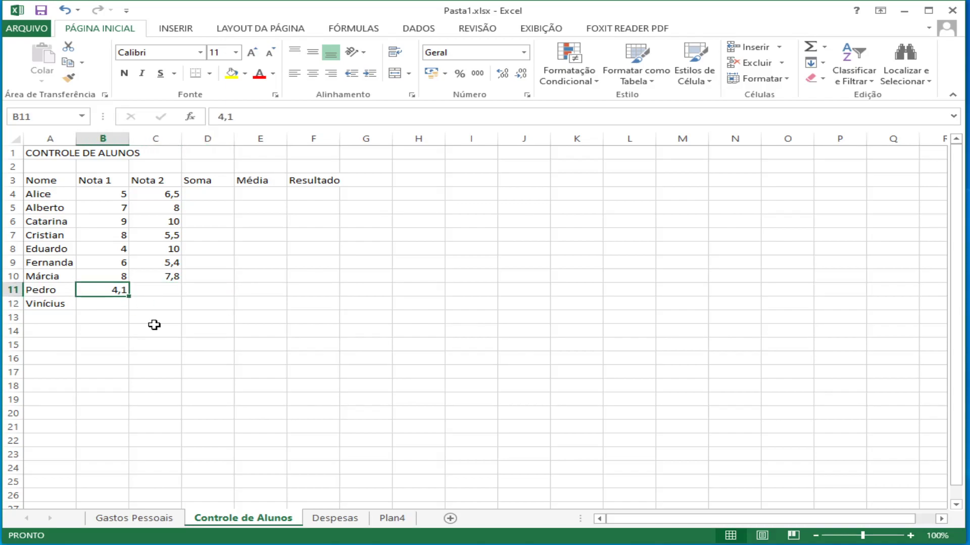
# Complete the grades with 3,2 in cell C11 and 9 and 8,9 in cells B12 and C12
pyautogui.press('Right')
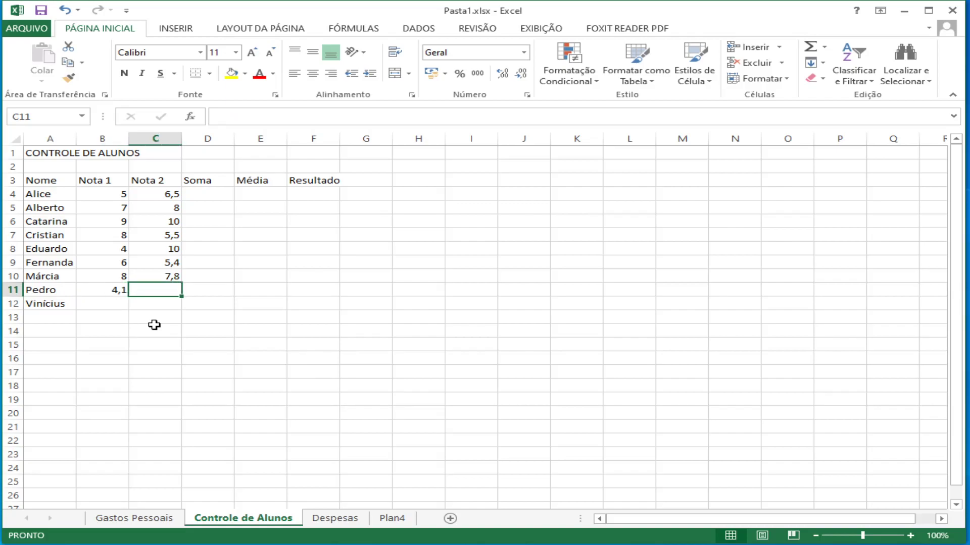
pyautogui.write('3,2')
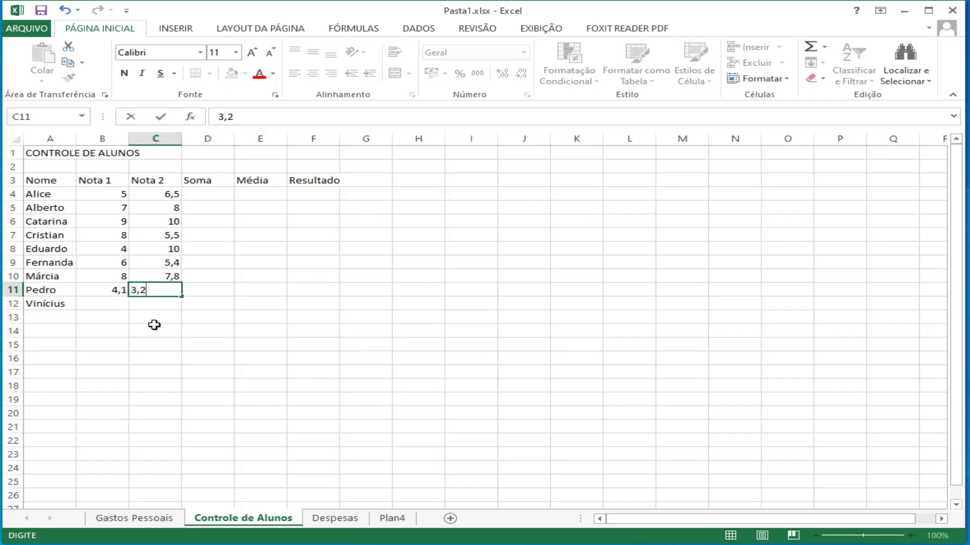
pyautogui.press('Return')
pyautogui.press('Left')
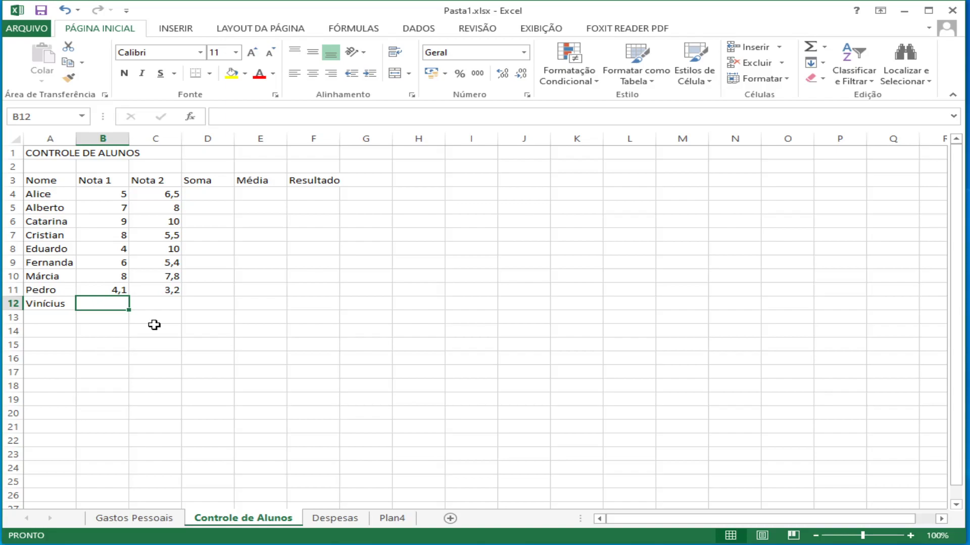
pyautogui.write('9')
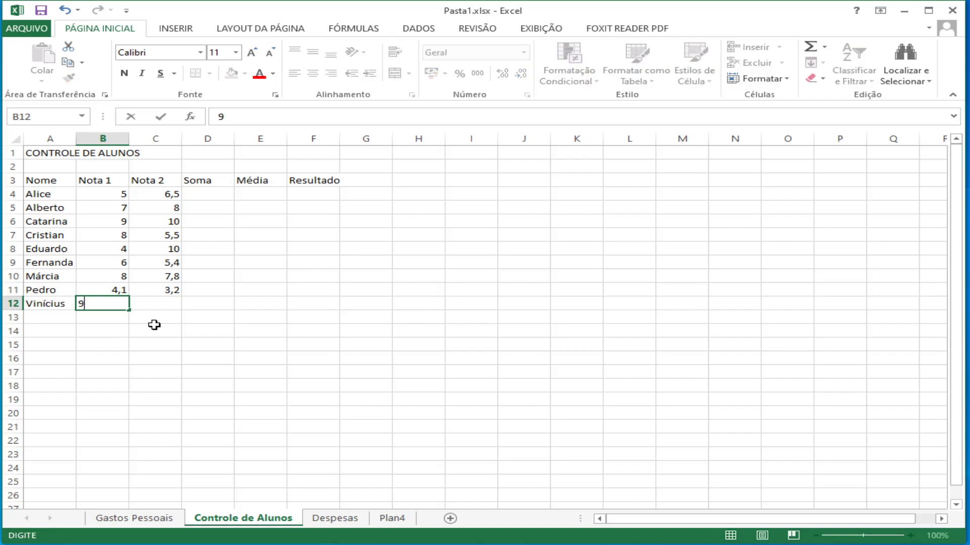
pyautogui.press('Tab')
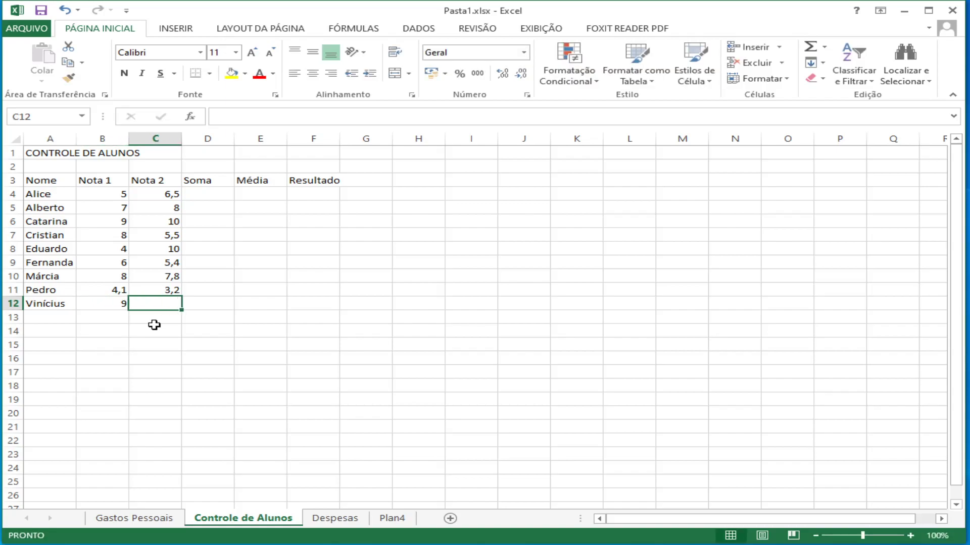
pyautogui.write('8,9')
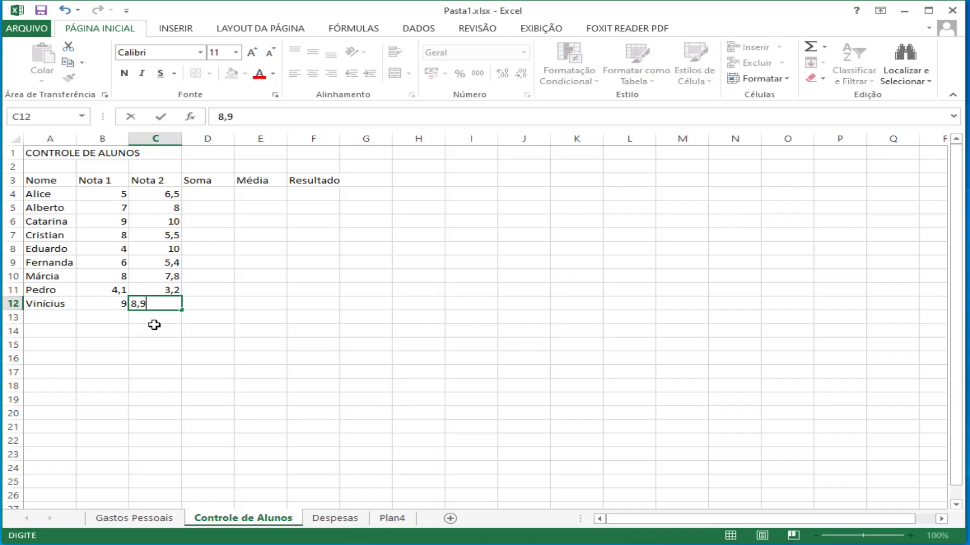
pyautogui.press('Return')
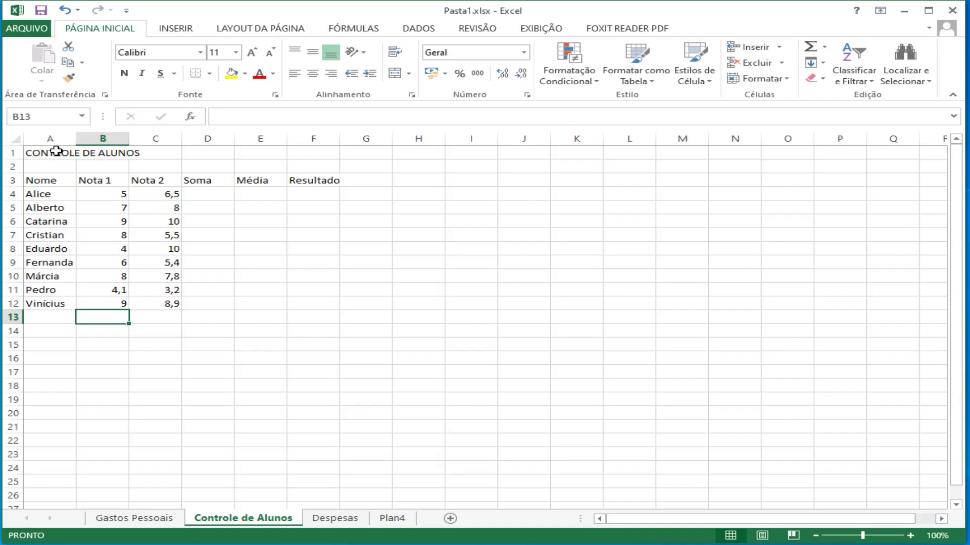
# Merge and center the title "CONTROLE DE ALUNOS" across A1 to F1 and make it bold at font size 18
pyautogui.moveTo(54, 153); pyautogui.dragTo(314, 147)
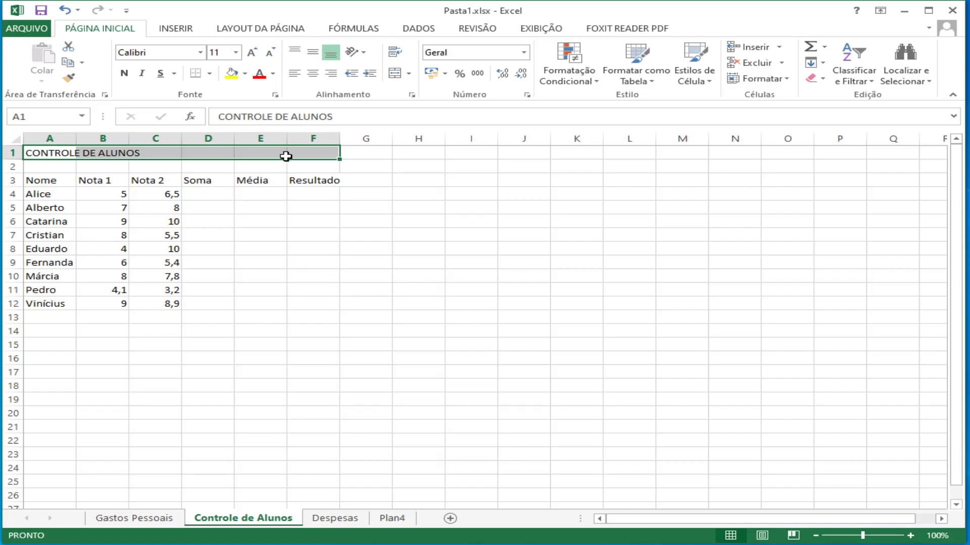
pyautogui.click(395, 74)
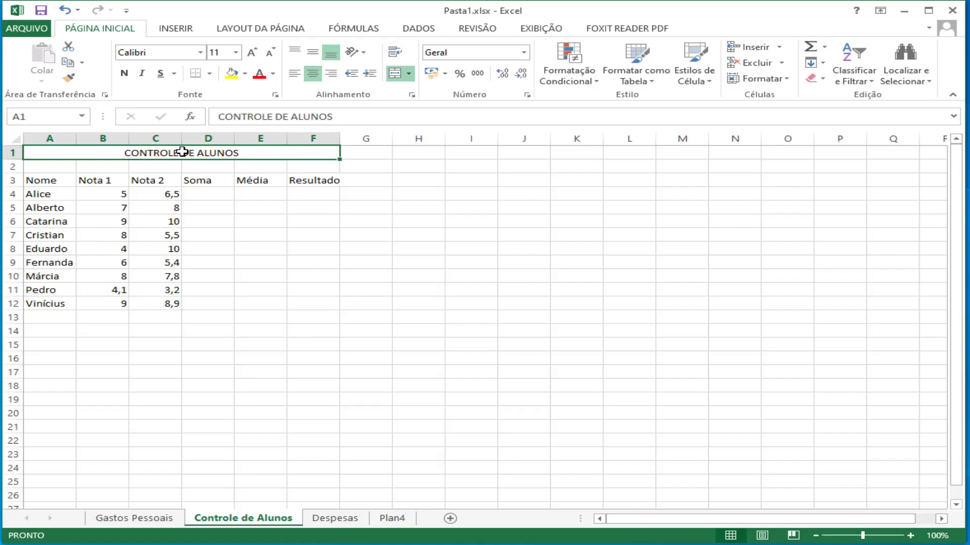
pyautogui.click(121, 74)
pyautogui.click(201, 53)
pyautogui.click(202, 53)
pyautogui.click(235, 53)
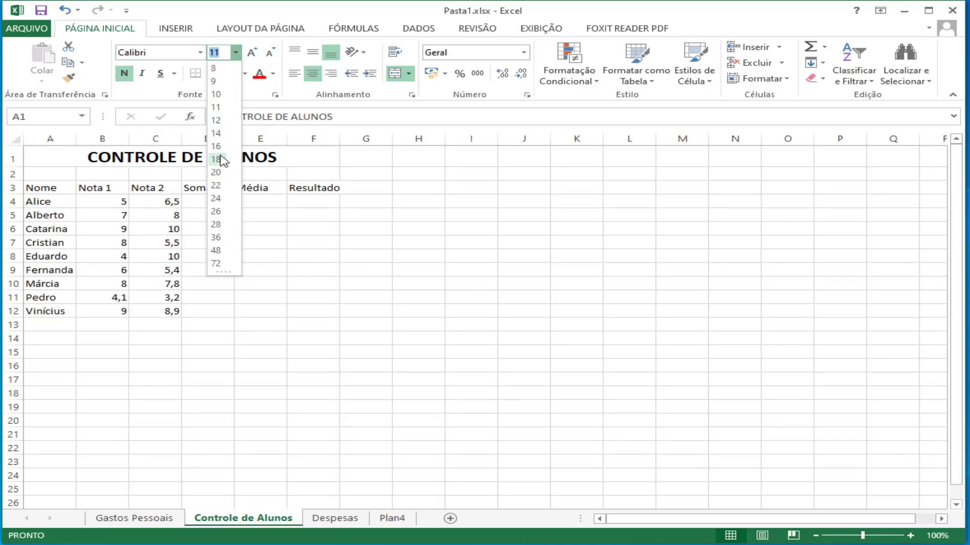
pyautogui.click(220, 160)
pyautogui.click(293, 240)
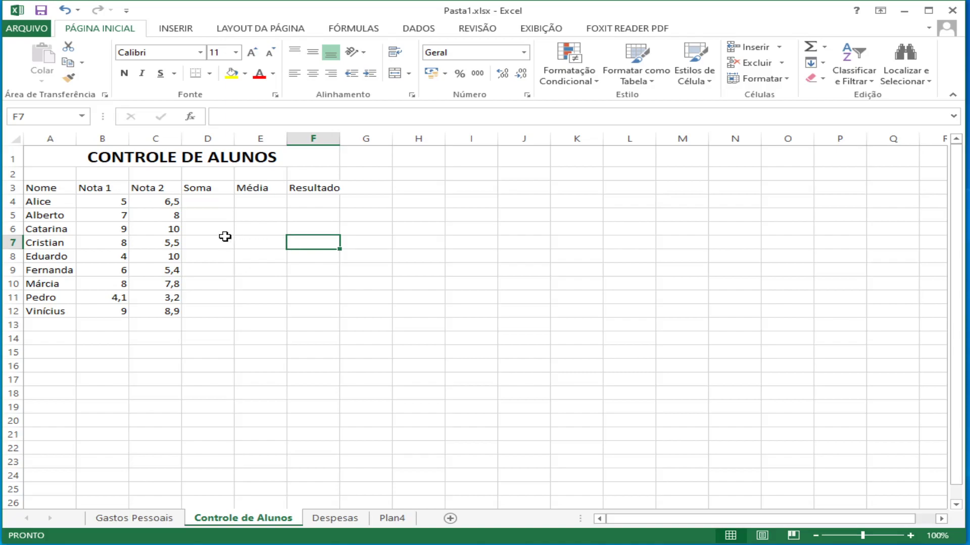
# Widen column F slightly to fit the heading "Resultado" and fill the header cells A3 to F3 with standard blue
pyautogui.click(39, 190)
pyautogui.moveTo(38, 189); pyautogui.dragTo(309, 187)
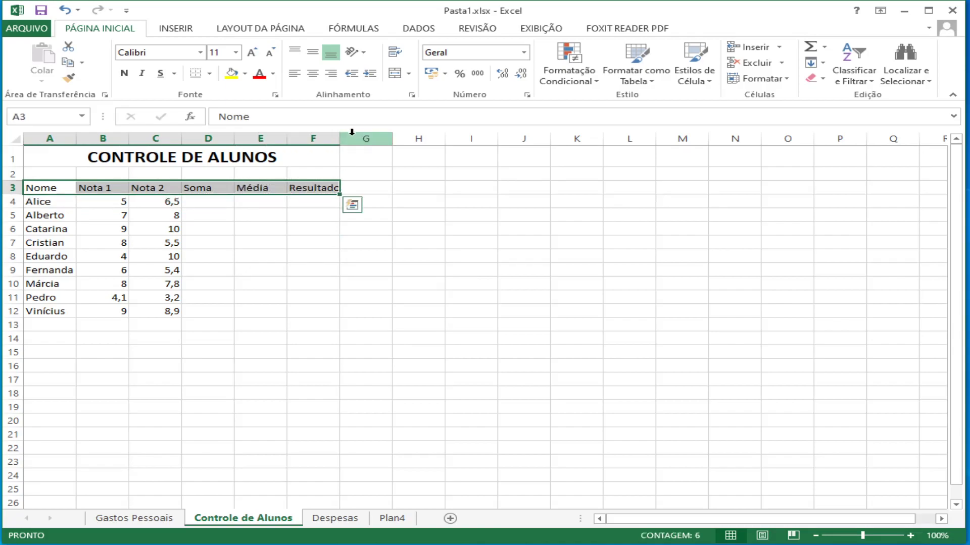
pyautogui.moveTo(339, 139); pyautogui.dragTo(347, 139)
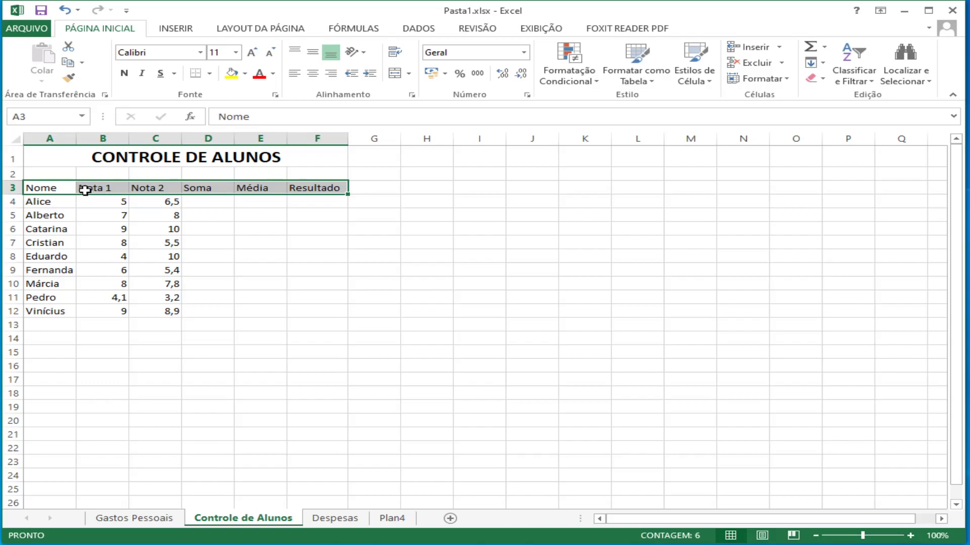
pyautogui.click(245, 74)
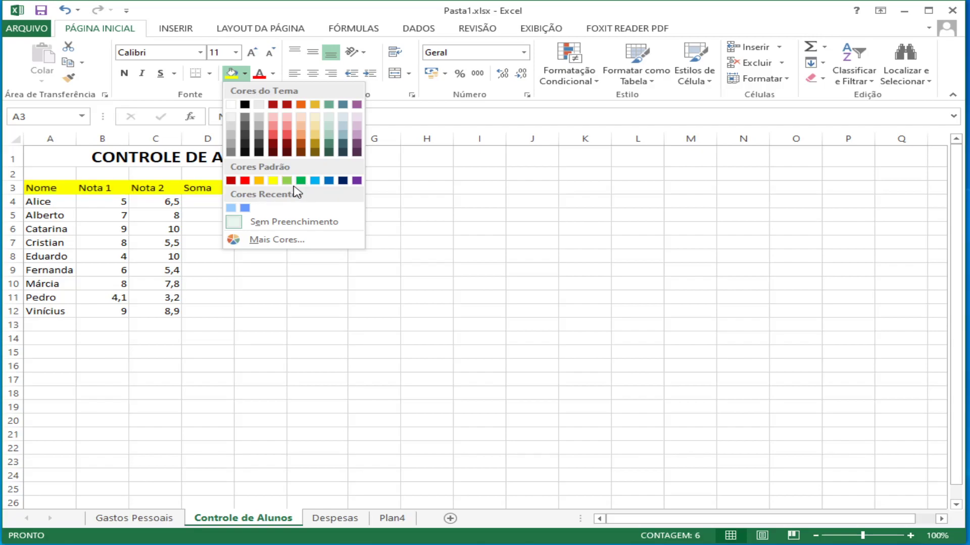
pyautogui.click(329, 181)
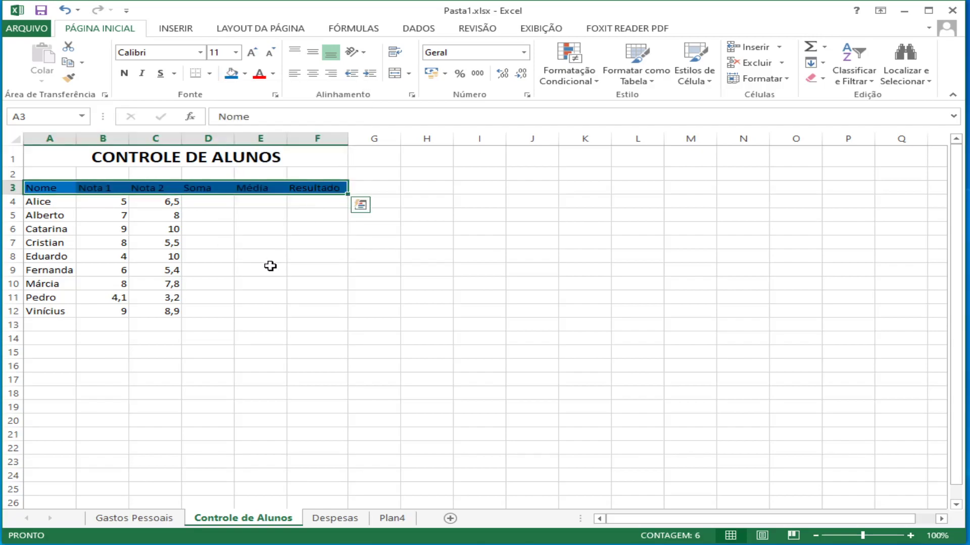
# Set the text of the header cells A3 to F3 to white and make it bold
pyautogui.click(260, 256)
pyautogui.moveTo(38, 188); pyautogui.dragTo(298, 189)
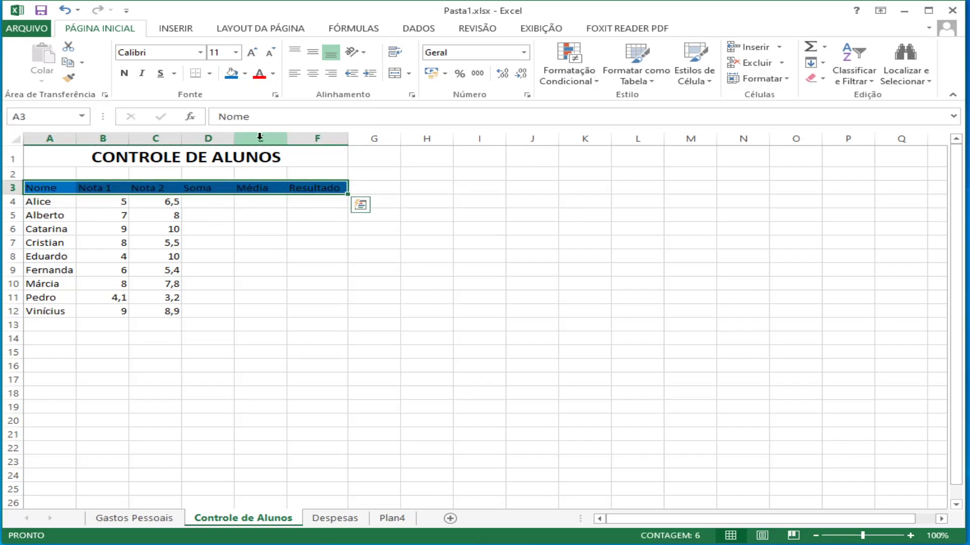
pyautogui.click(273, 73)
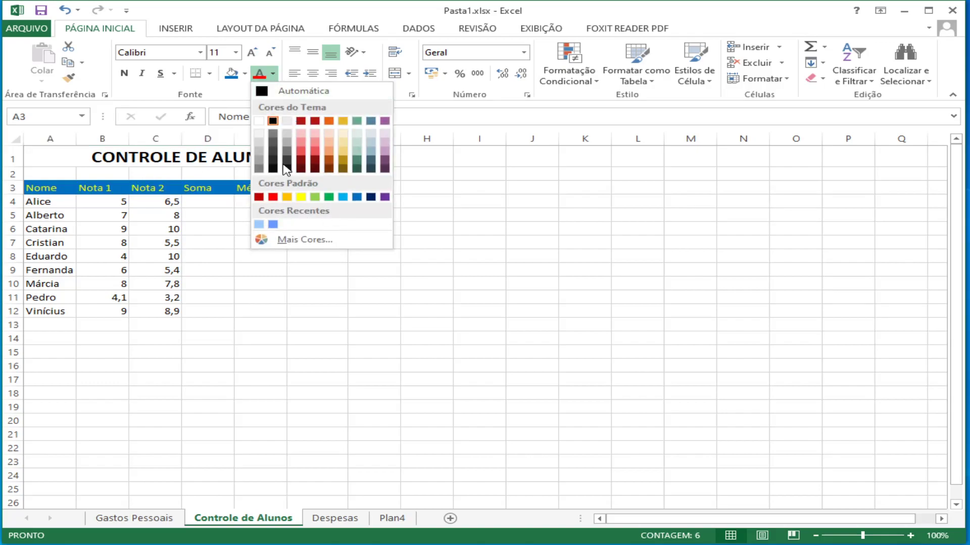
pyautogui.click(260, 121)
pyautogui.click(266, 273)
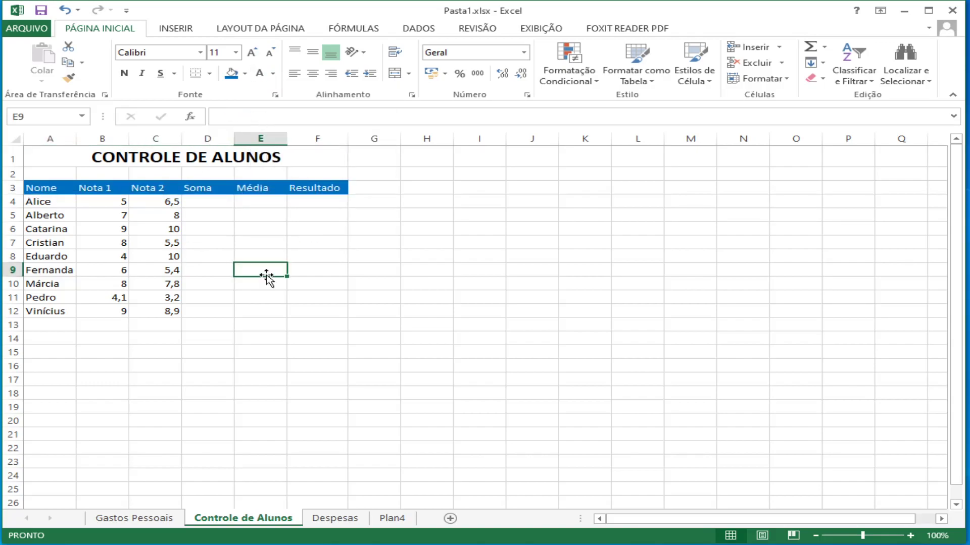
pyautogui.moveTo(46, 188); pyautogui.dragTo(298, 190)
pyautogui.click(124, 74)
pyautogui.click(259, 259)
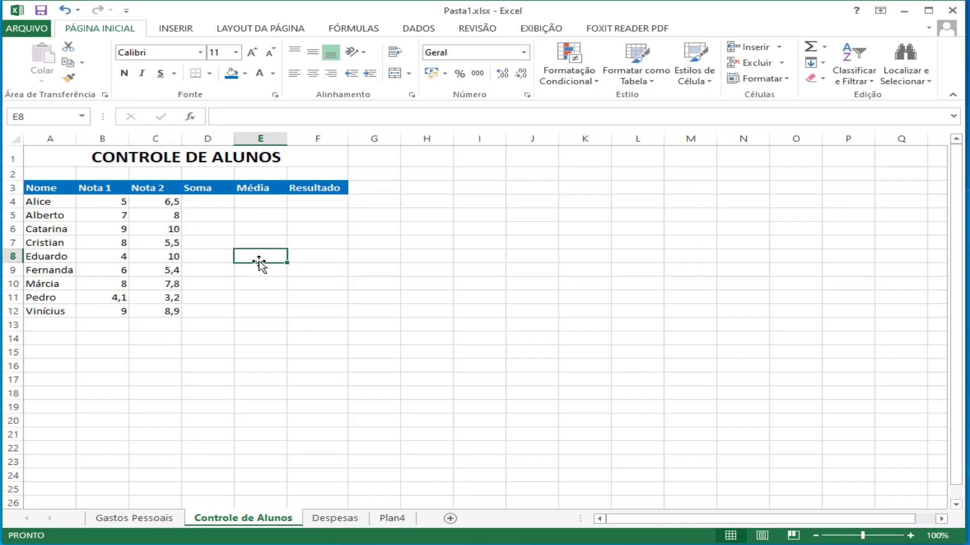
# Widen column A to more than twice its width and fill the student name cells A4 to A12 with light gray
pyautogui.moveTo(48, 202); pyautogui.dragTo(65, 310)
pyautogui.moveTo(76, 138); pyautogui.dragTo(152, 136)
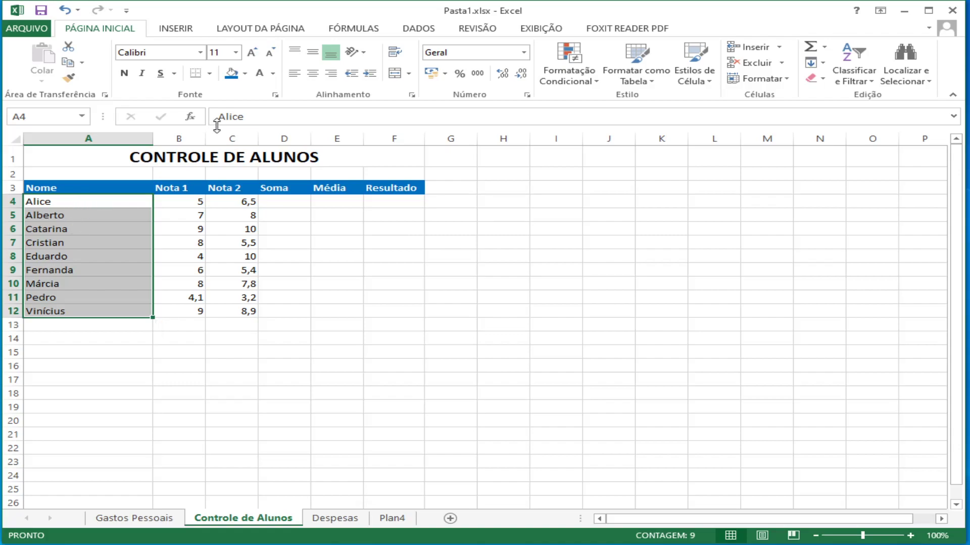
pyautogui.click(246, 73)
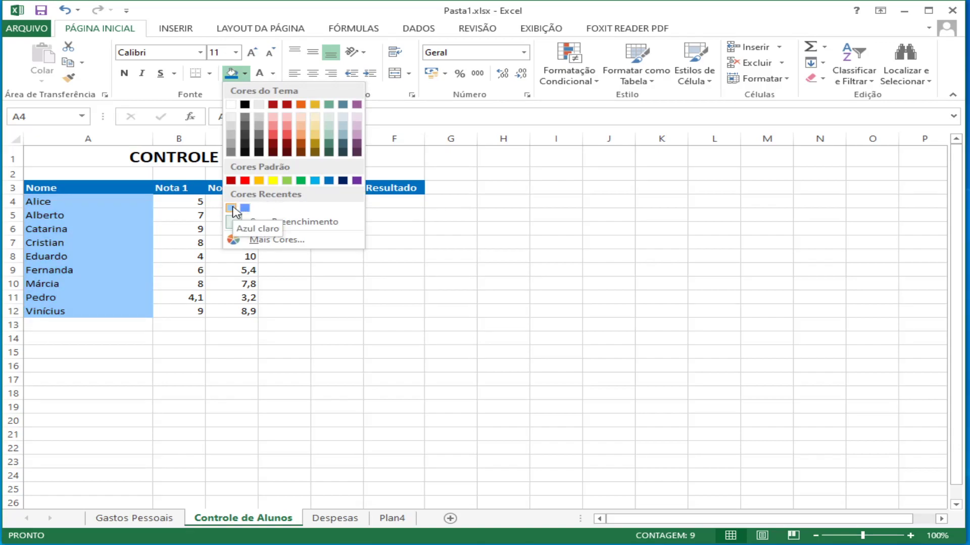
pyautogui.click(262, 108)
pyautogui.click(247, 257)
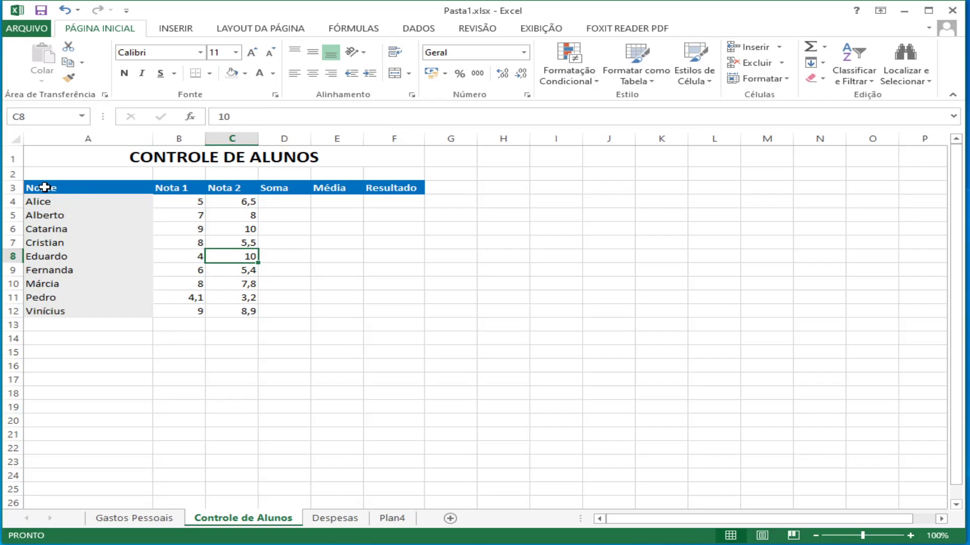
# Apply all borders to the whole table from A3 to F12
pyautogui.moveTo(44, 187); pyautogui.dragTo(372, 312)
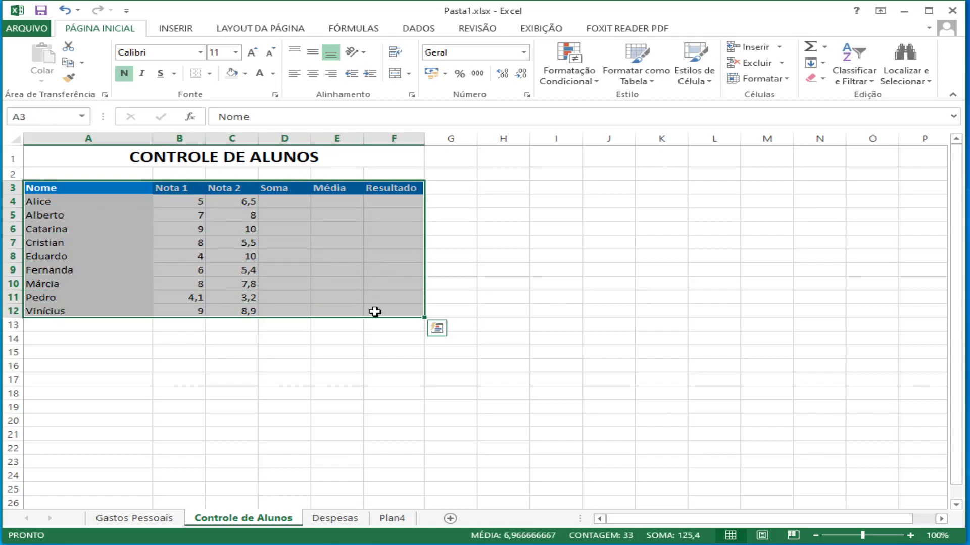
pyautogui.click(210, 75)
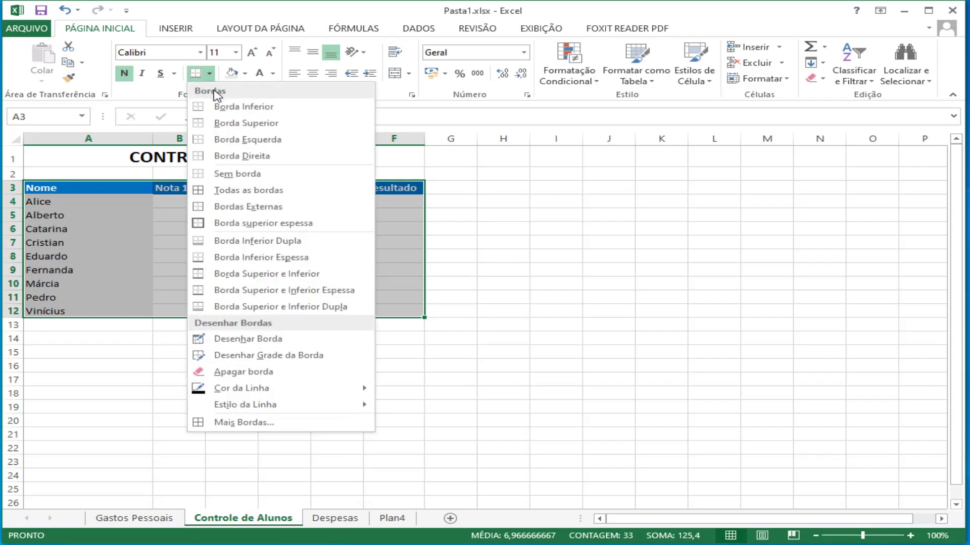
pyautogui.click(233, 190)
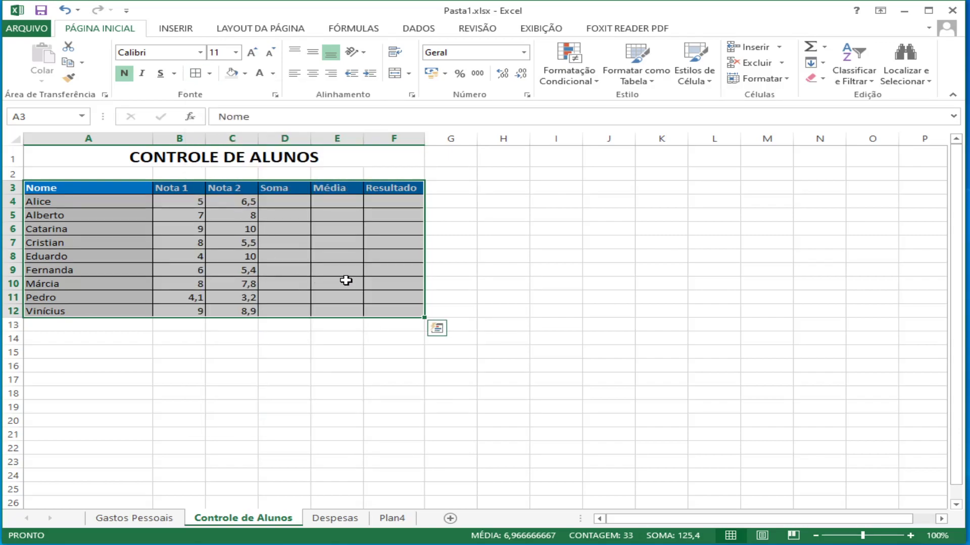
pyautogui.click(344, 283)
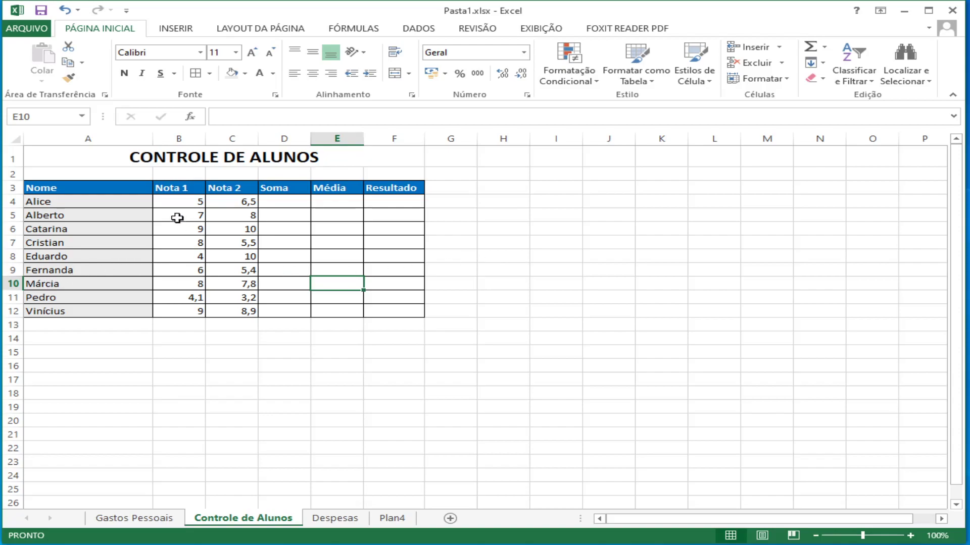
# Center the grades in B4 to C12 and the headings from "Nota 1" to "Resultado" in B3 to F3
pyautogui.moveTo(178, 201); pyautogui.dragTo(241, 310)
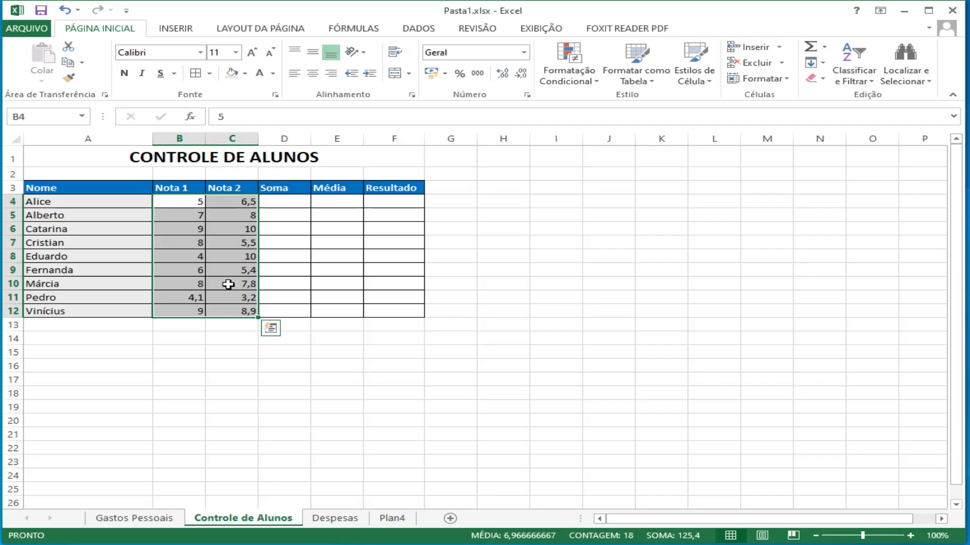
pyautogui.click(313, 76)
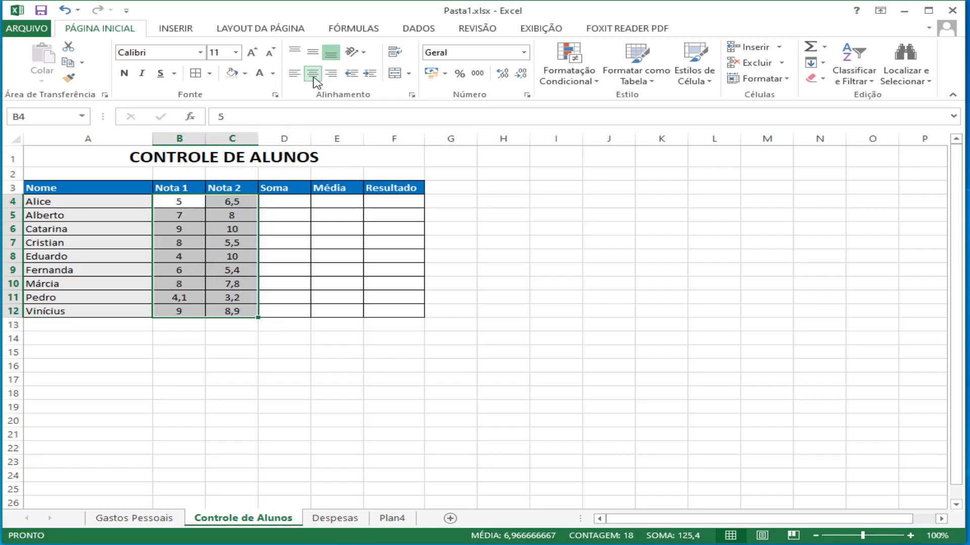
pyautogui.click(285, 292)
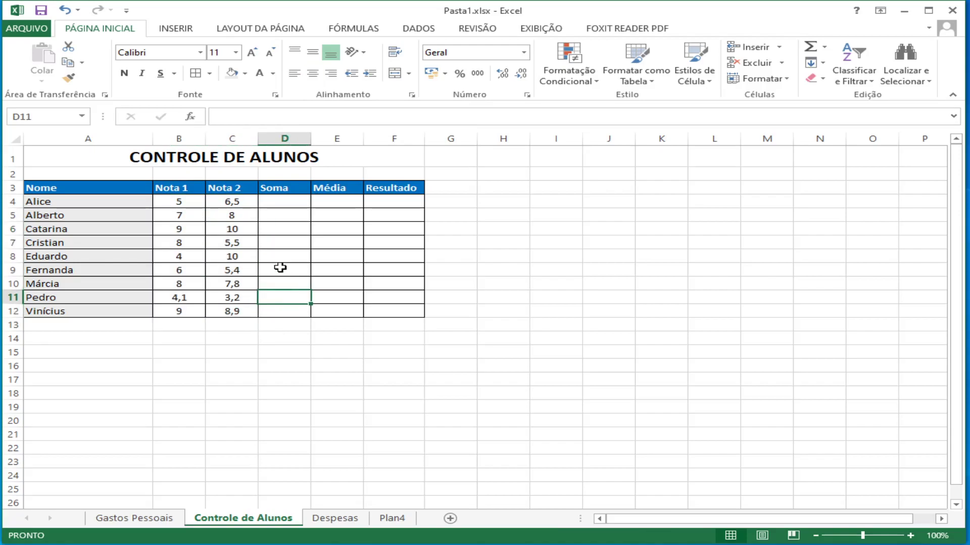
pyautogui.moveTo(199, 188); pyautogui.dragTo(385, 188)
pyautogui.click(313, 73)
pyautogui.click(352, 268)
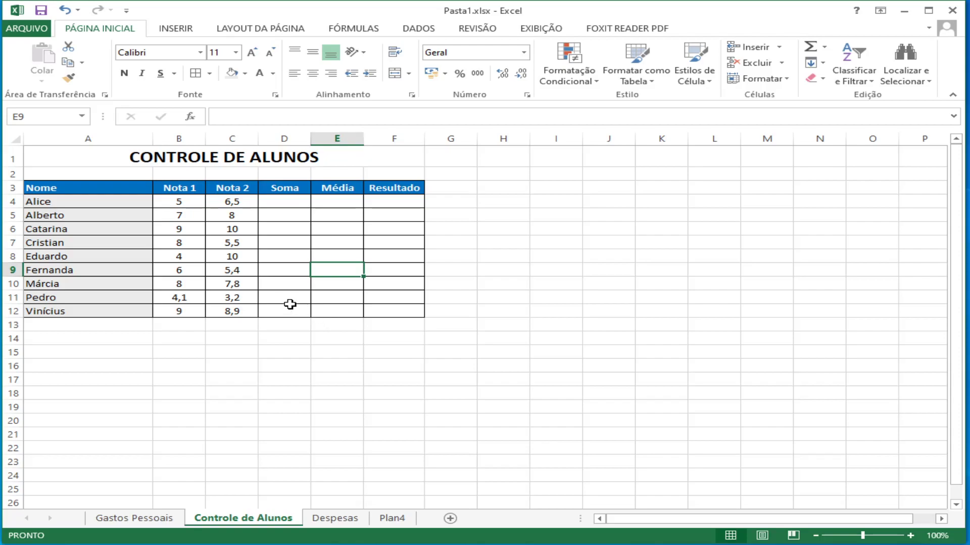
# Enter the formula =SOMA(B4:C4) in cell D4 to add the first student's two grades
pyautogui.click(282, 202)
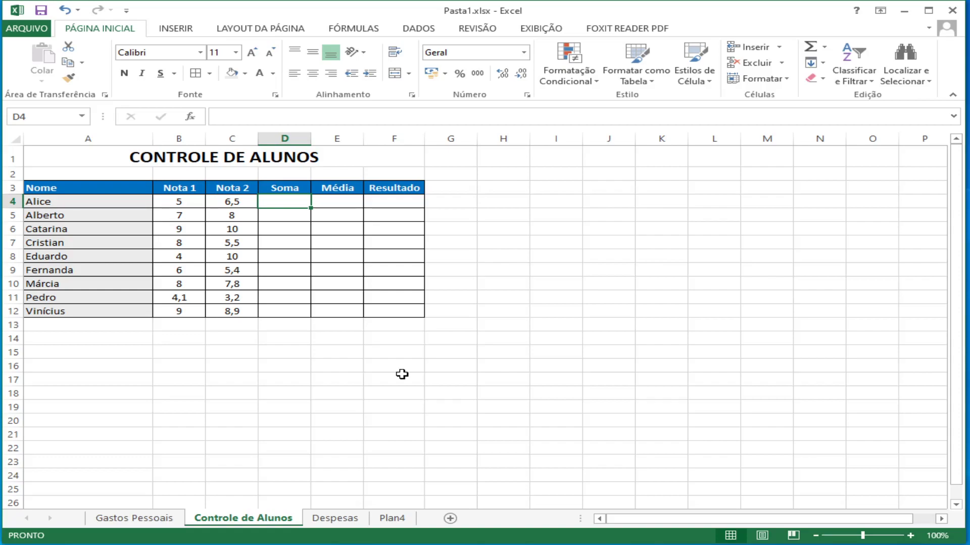
pyautogui.write('=so')
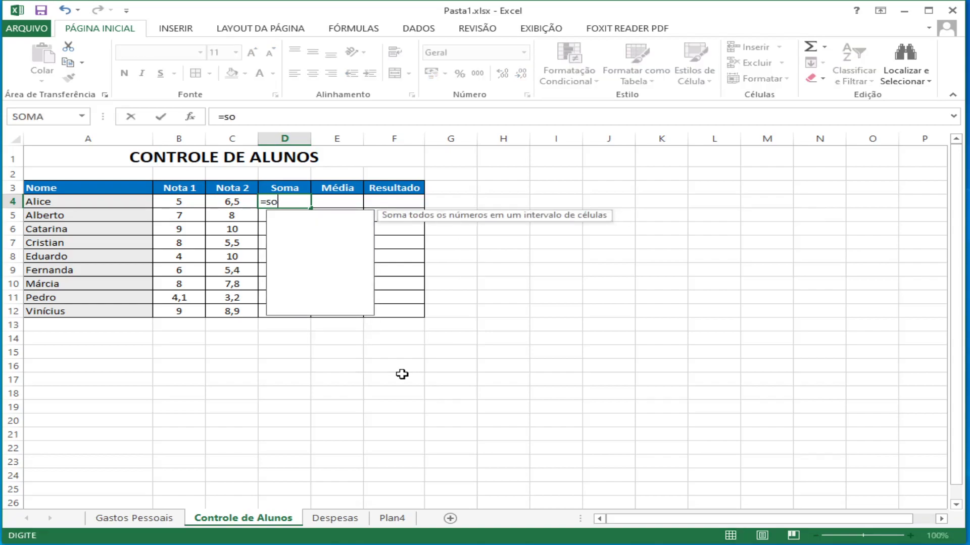
pyautogui.write('ma(')
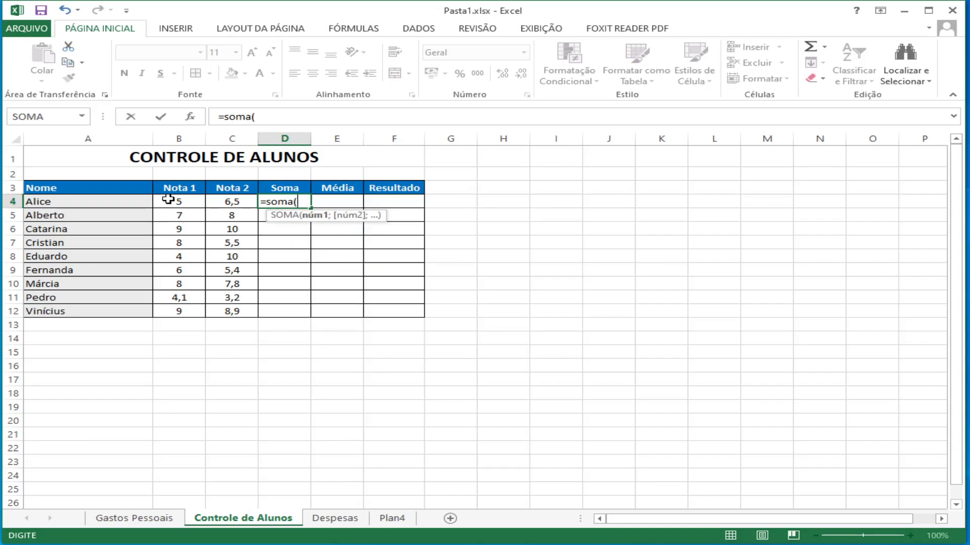
pyautogui.moveTo(173, 205); pyautogui.dragTo(219, 204)
pyautogui.write(')')
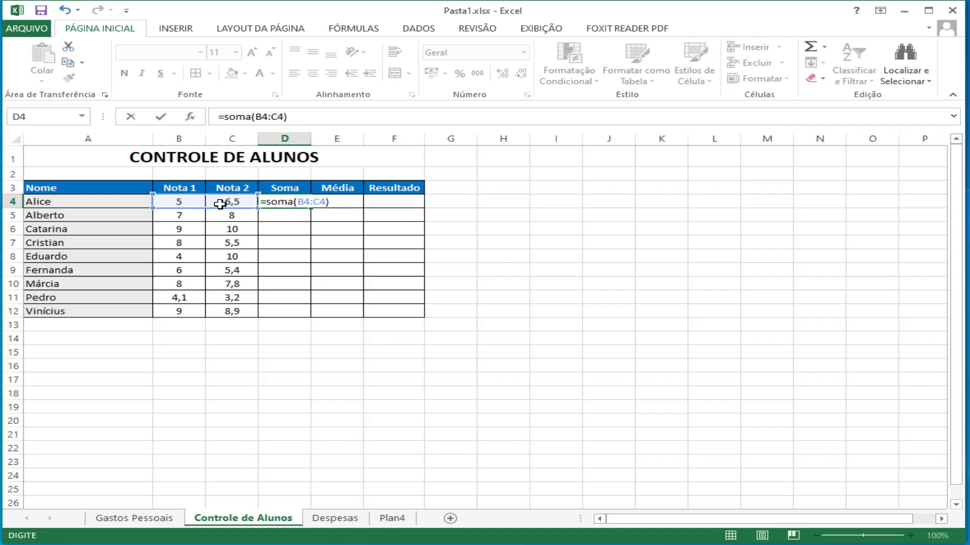
pyautogui.press('Return')
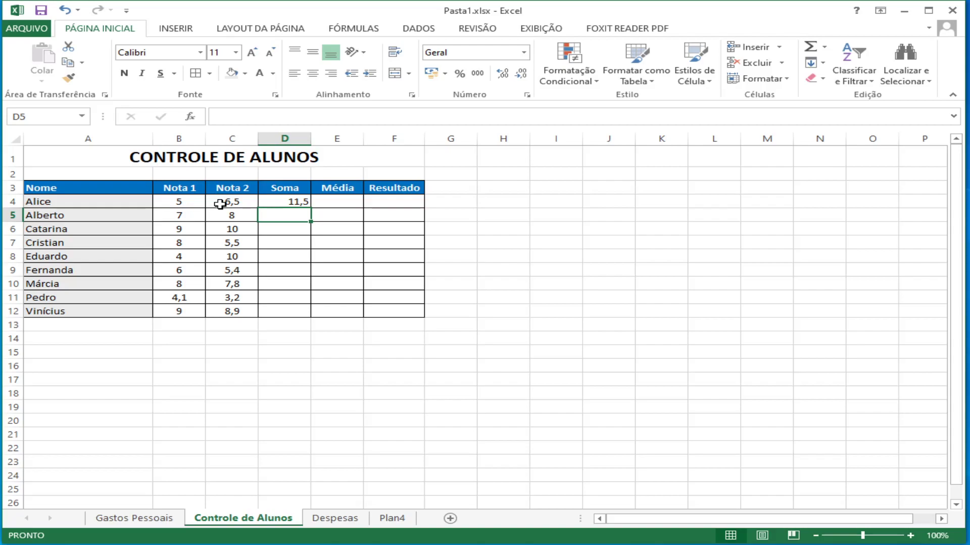
pyautogui.click(296, 203)
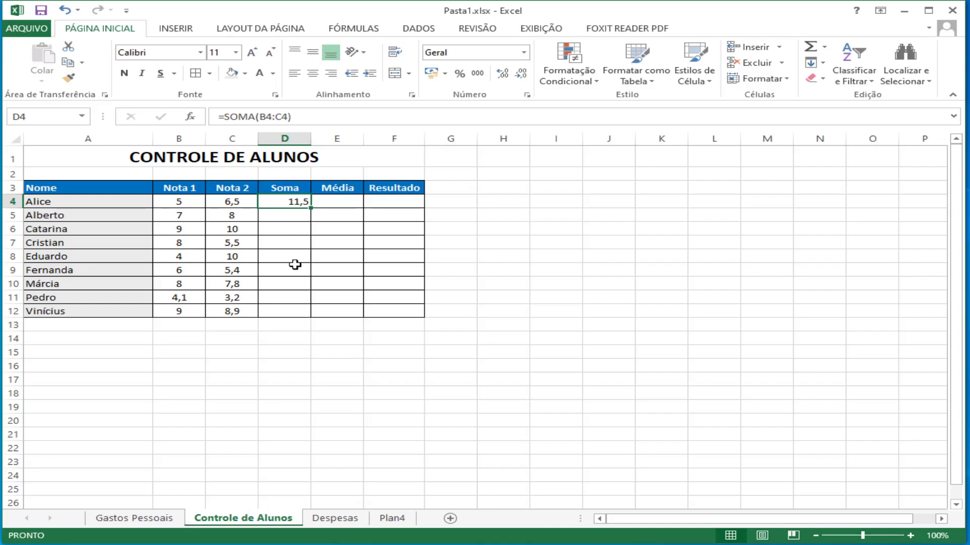
pyautogui.click(281, 215)
pyautogui.click(278, 229)
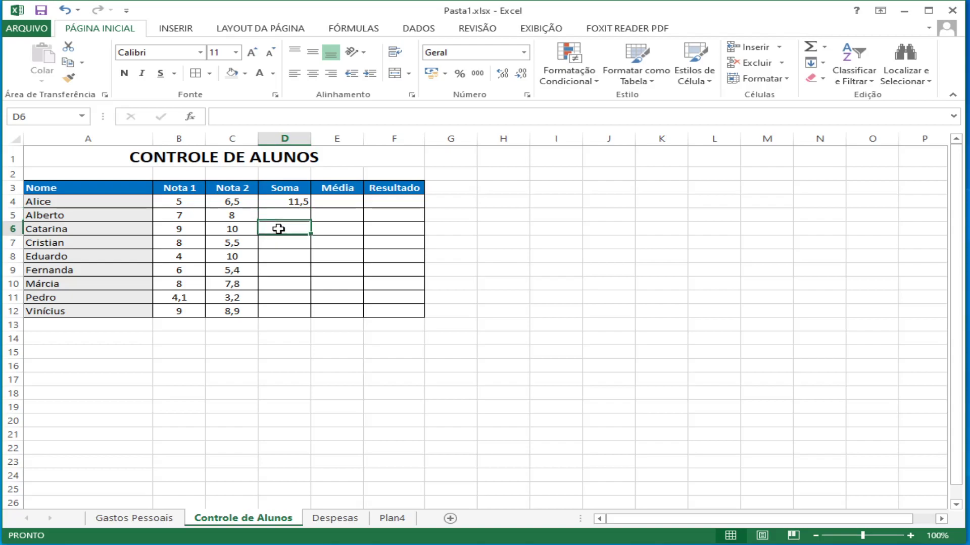
pyautogui.click(278, 241)
pyautogui.click(279, 256)
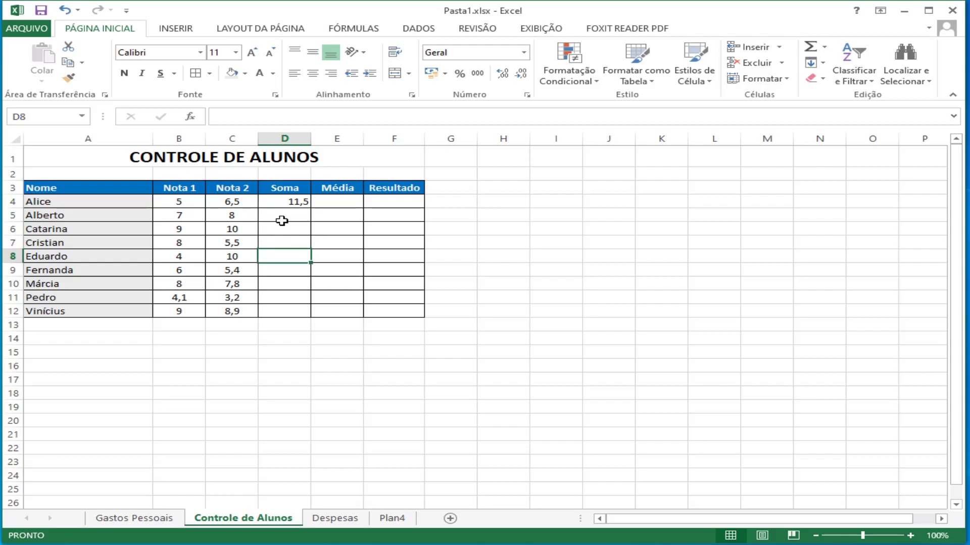
pyautogui.click(281, 218)
# Fill the sum formula from D4 down through D12 for the remaining students
pyautogui.click(283, 201)
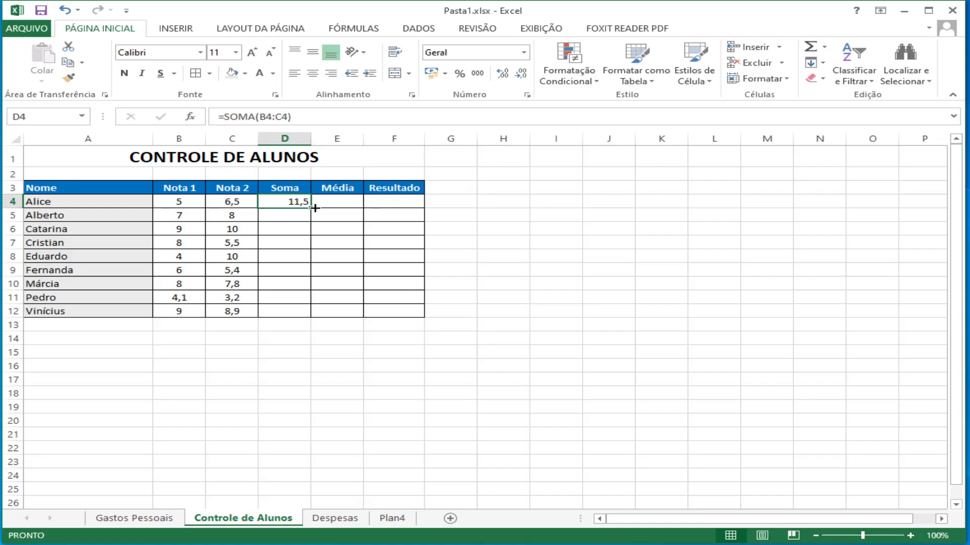
pyautogui.moveTo(315, 208); pyautogui.dragTo(311, 315)
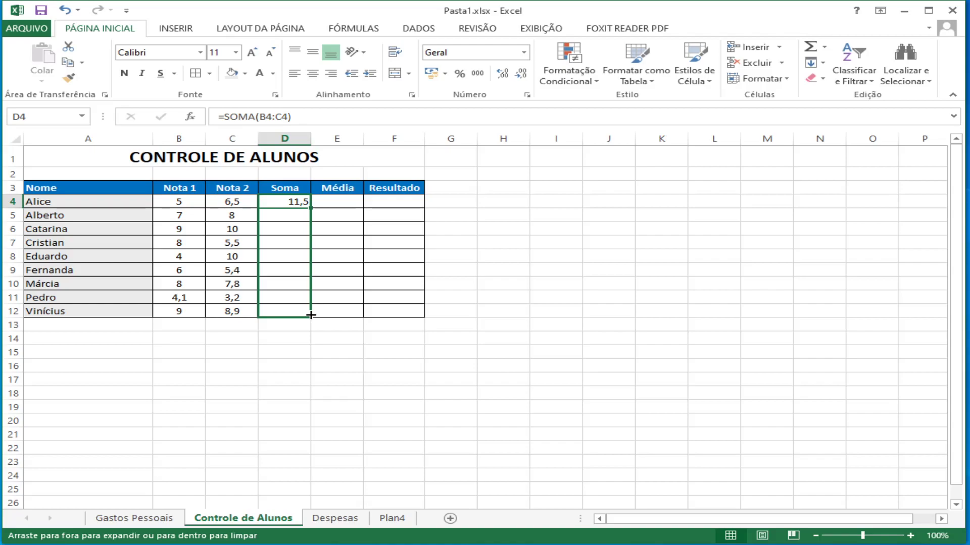
pyautogui.moveTo(311, 315); pyautogui.dragTo(311, 315)
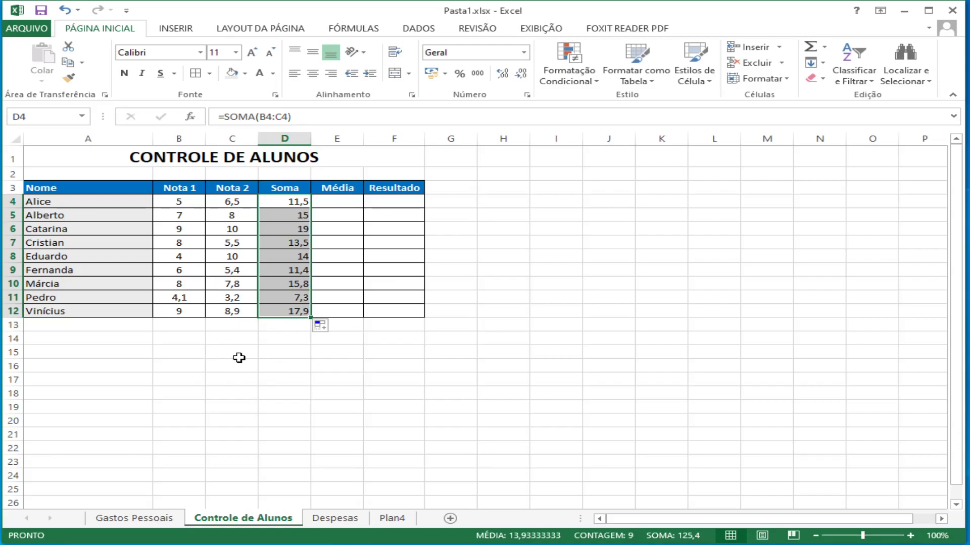
pyautogui.click(341, 240)
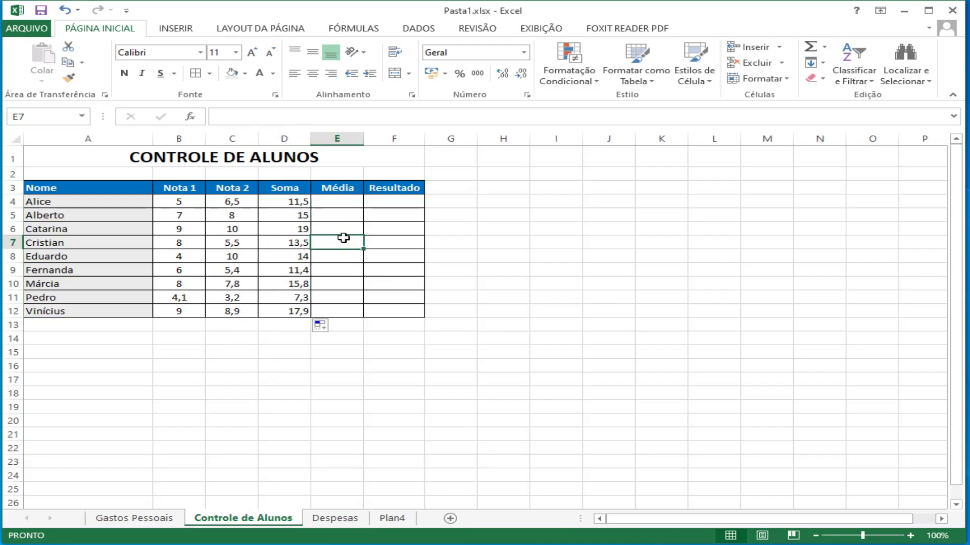
# Enter the formula =MÉDIA(B4:C4) in cell E4 to average the first student's two grades
pyautogui.click(335, 202)
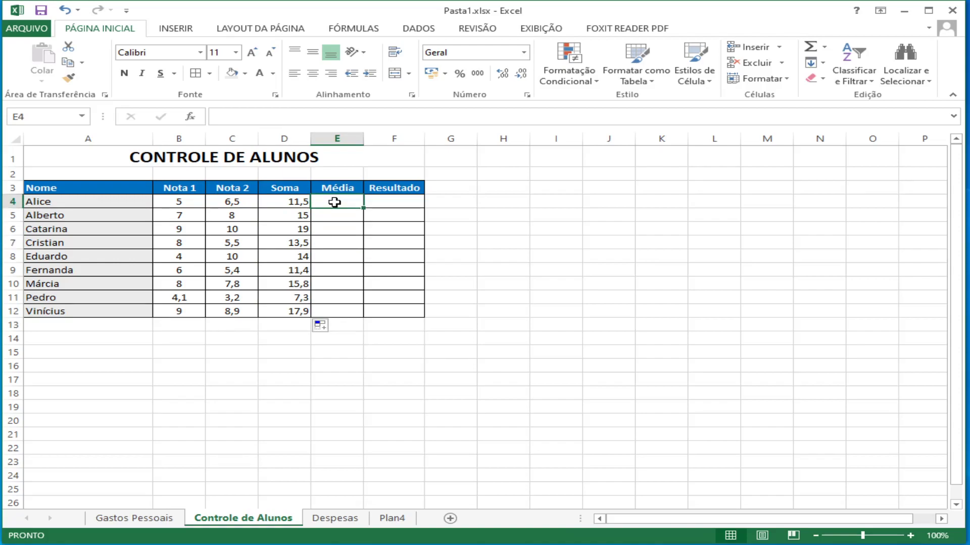
pyautogui.write('=mé')
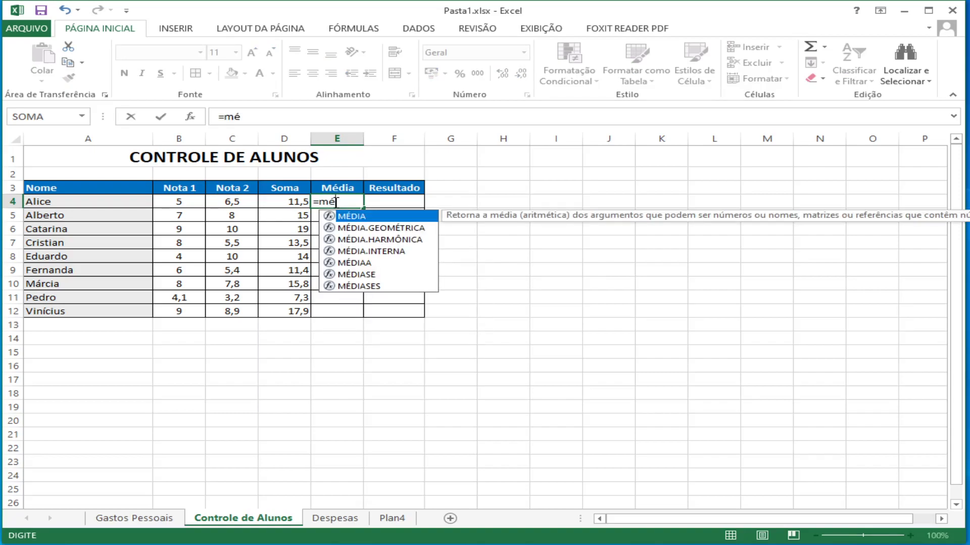
pyautogui.press('Return')
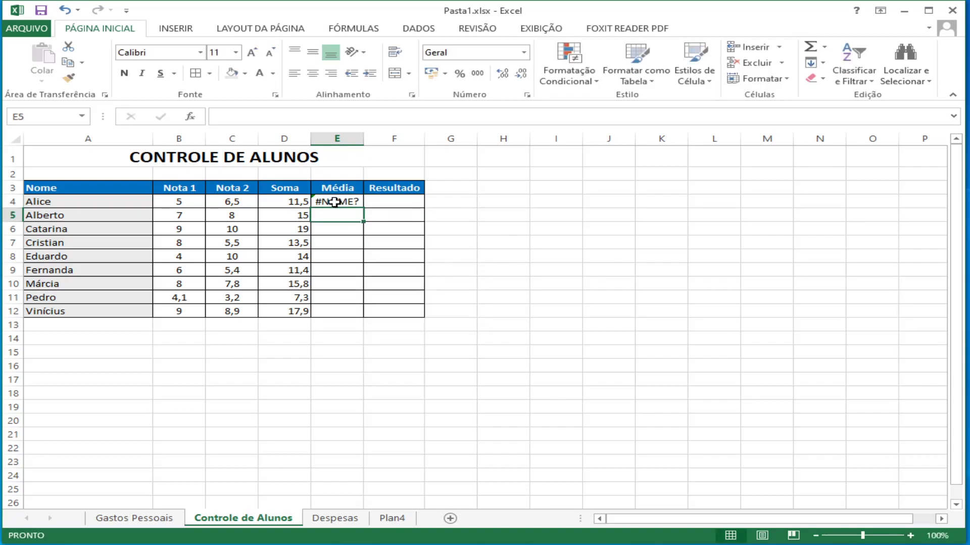
pyautogui.click(335, 202)
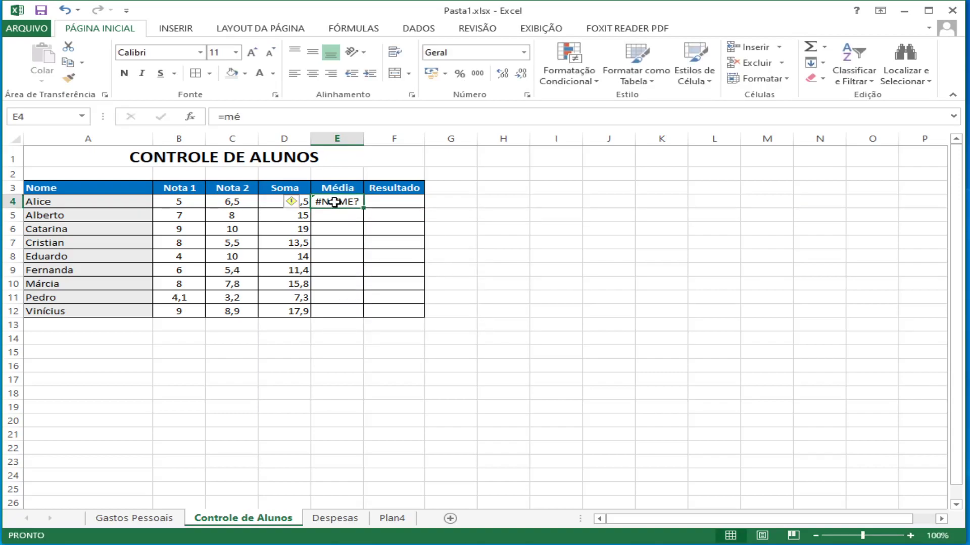
pyautogui.click(243, 117)
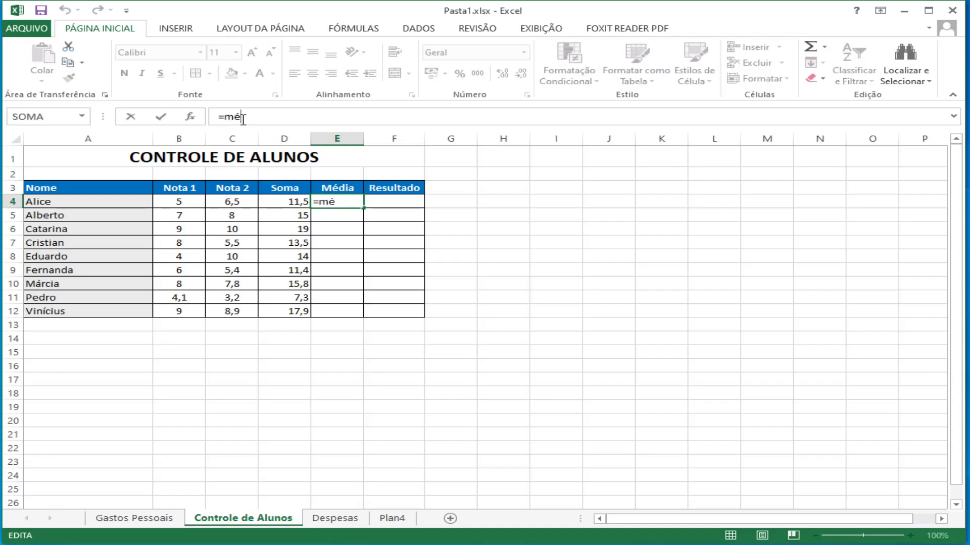
pyautogui.write('di')
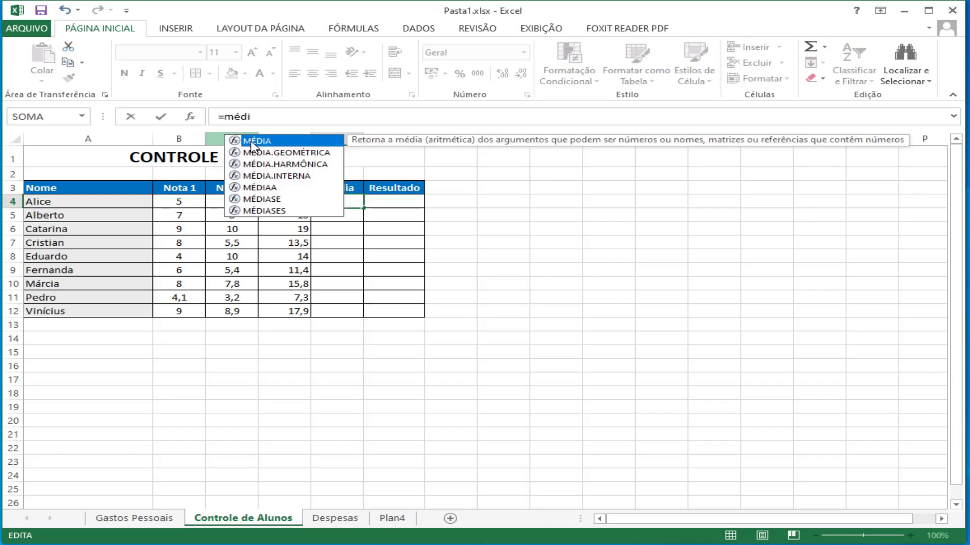
pyautogui.doubleClick(251, 142)
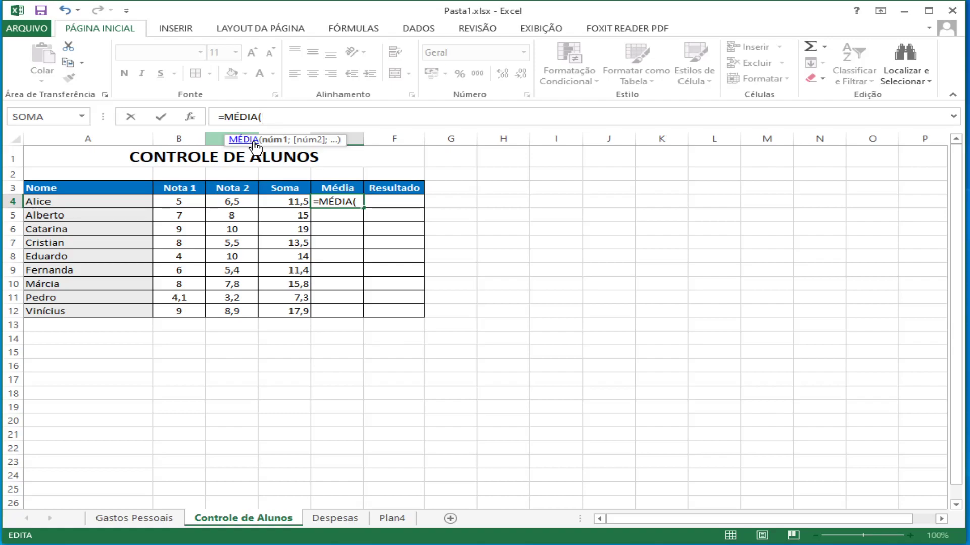
pyautogui.click(196, 207)
pyautogui.moveTo(196, 206); pyautogui.dragTo(226, 209)
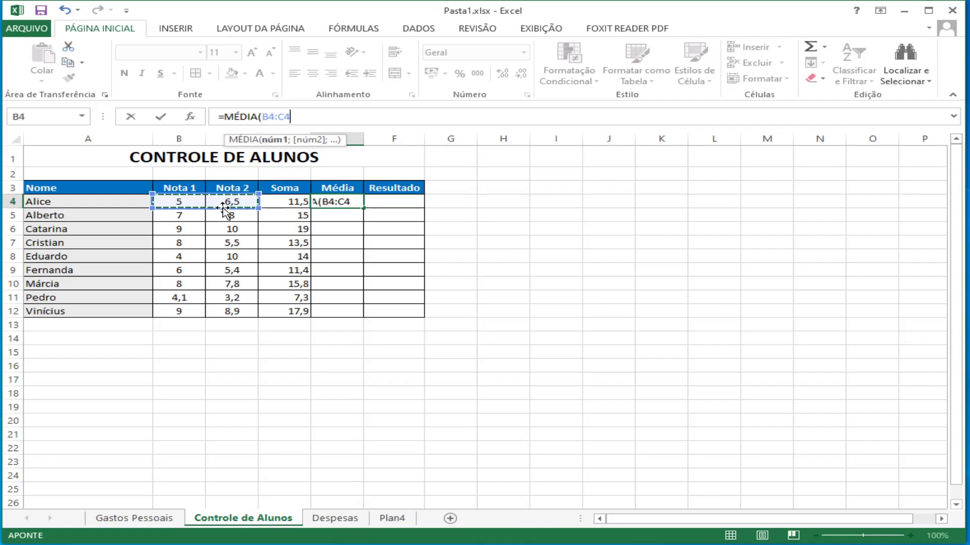
pyautogui.press('Return')
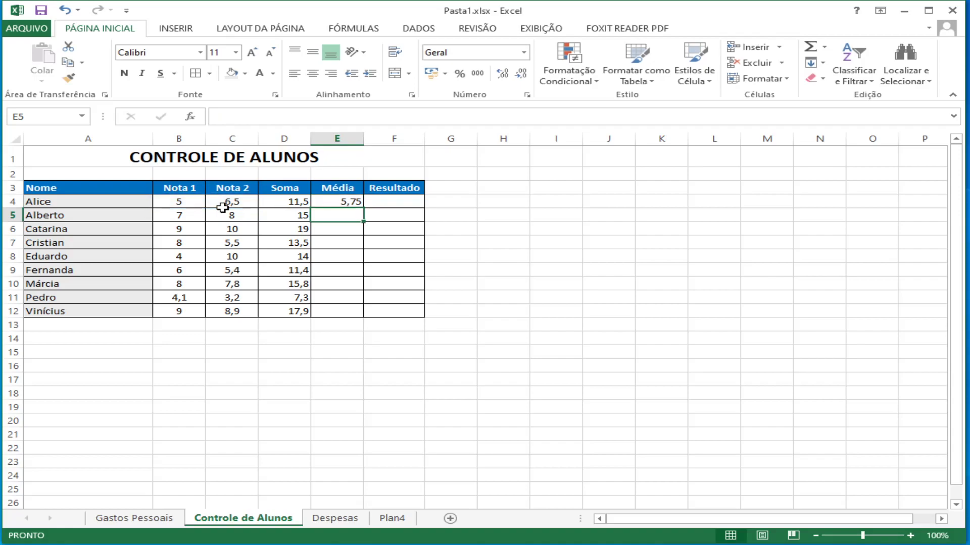
# Fill the average formula from E4 down through E12, and widen the "Média" and "Resultado" columns
pyautogui.click(326, 201)
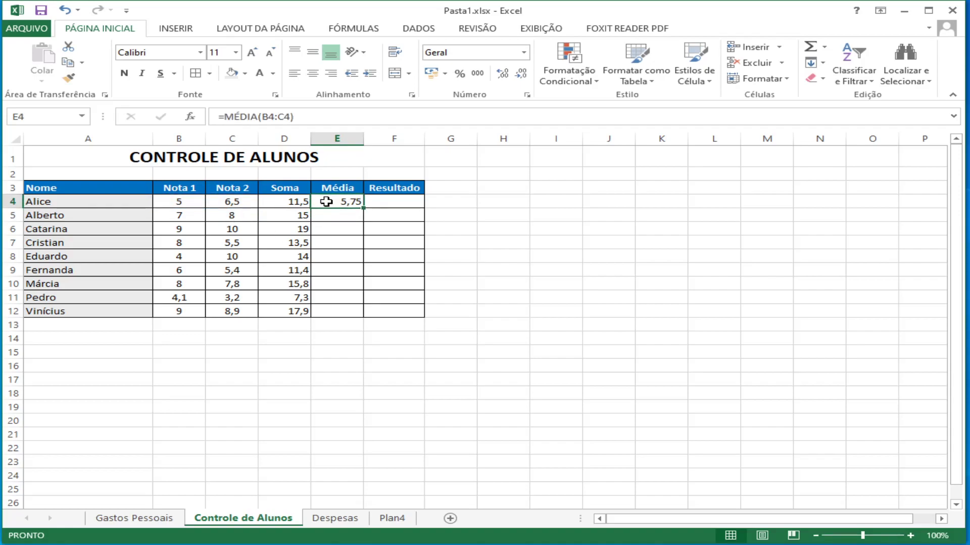
pyautogui.moveTo(365, 210); pyautogui.dragTo(364, 317)
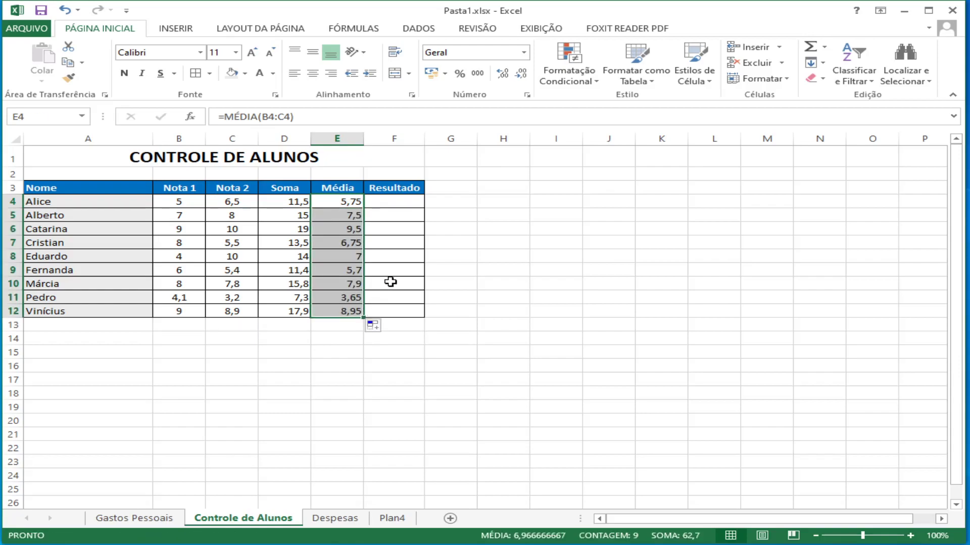
pyautogui.click(389, 282)
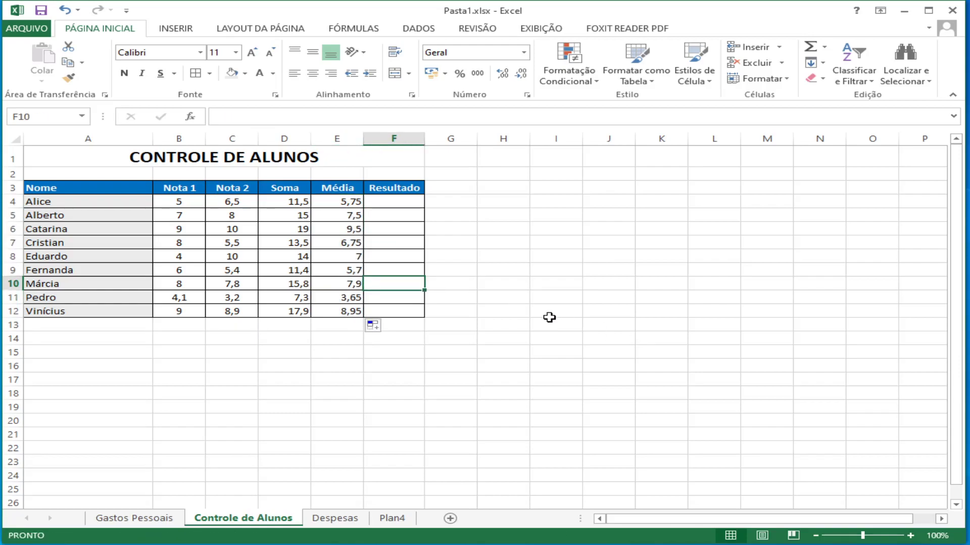
pyautogui.moveTo(363, 138); pyautogui.dragTo(382, 137)
pyautogui.moveTo(442, 139); pyautogui.dragTo(455, 141)
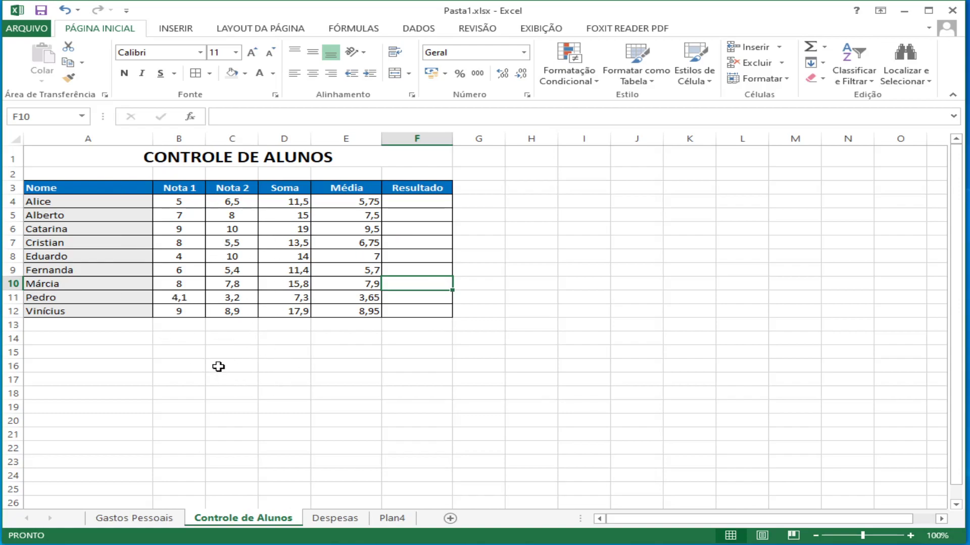
# Test the recalculation by setting the first grade in B12 to 7 and restoring it to 9
pyautogui.click(183, 313)
pyautogui.write('7')
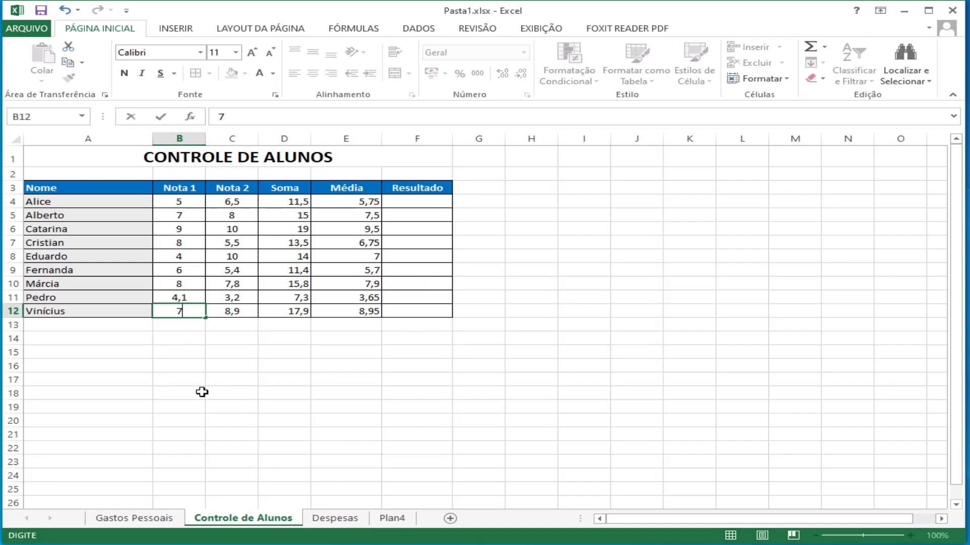
pyautogui.press('Return')
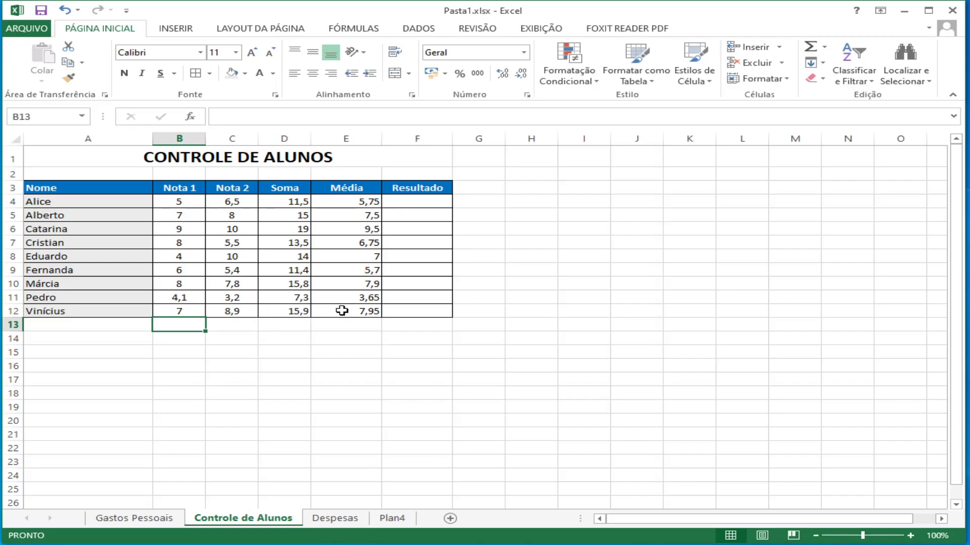
pyautogui.press('Up')
pyautogui.write('9')
pyautogui.press('Return')
pyautogui.moveTo(405, 205); pyautogui.dragTo(412, 311)
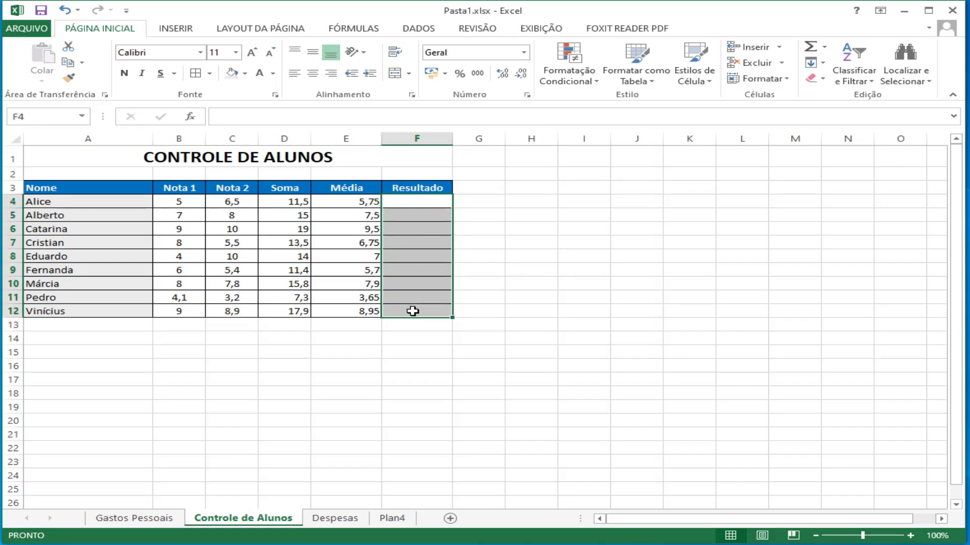
pyautogui.click(330, 201)
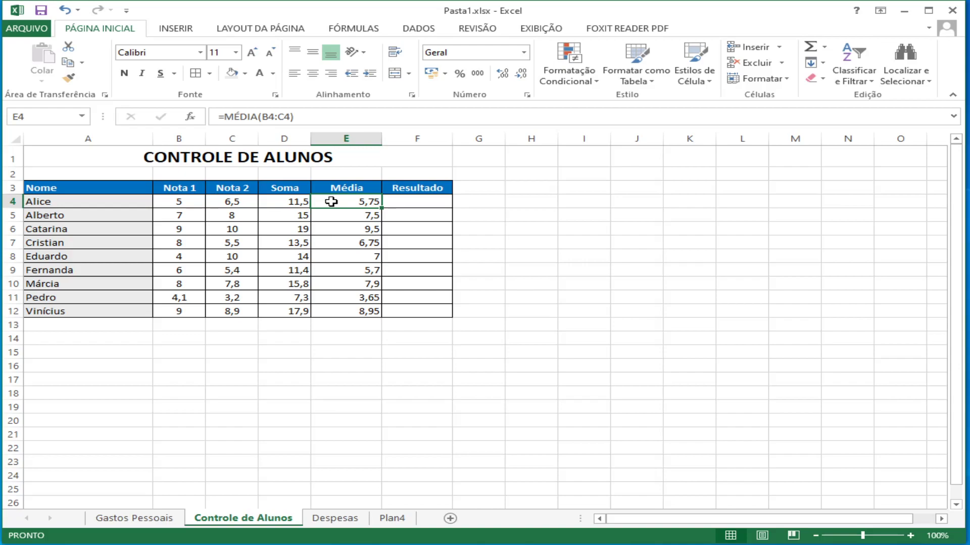
pyautogui.moveTo(413, 203); pyautogui.dragTo(418, 308)
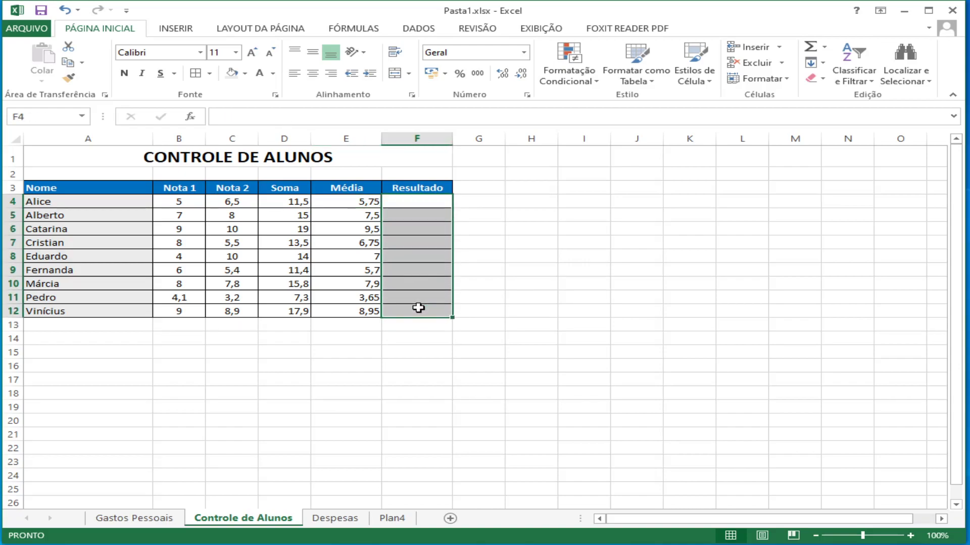
# Start an SE formula in cell F4 with the logical test E4>=7
pyautogui.click(408, 204)
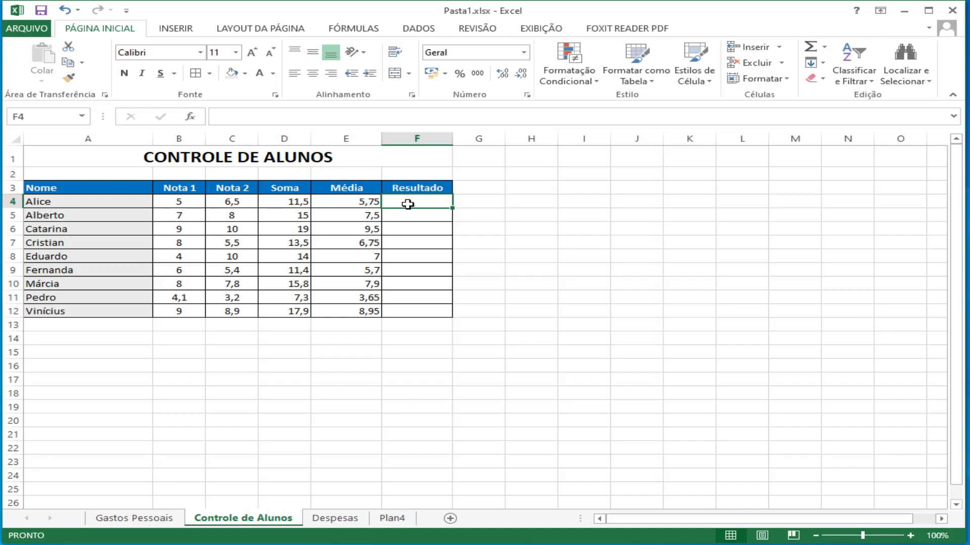
pyautogui.write('=')
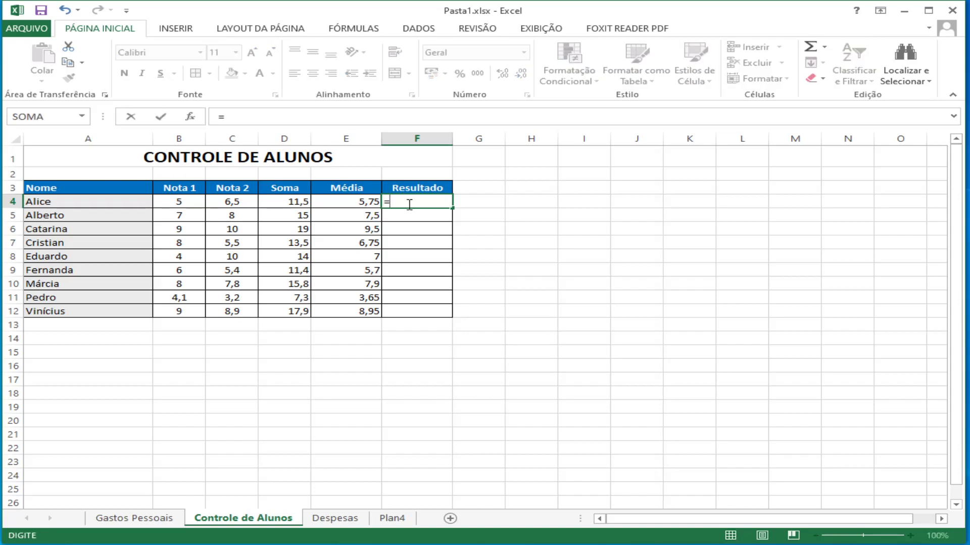
pyautogui.write('se')
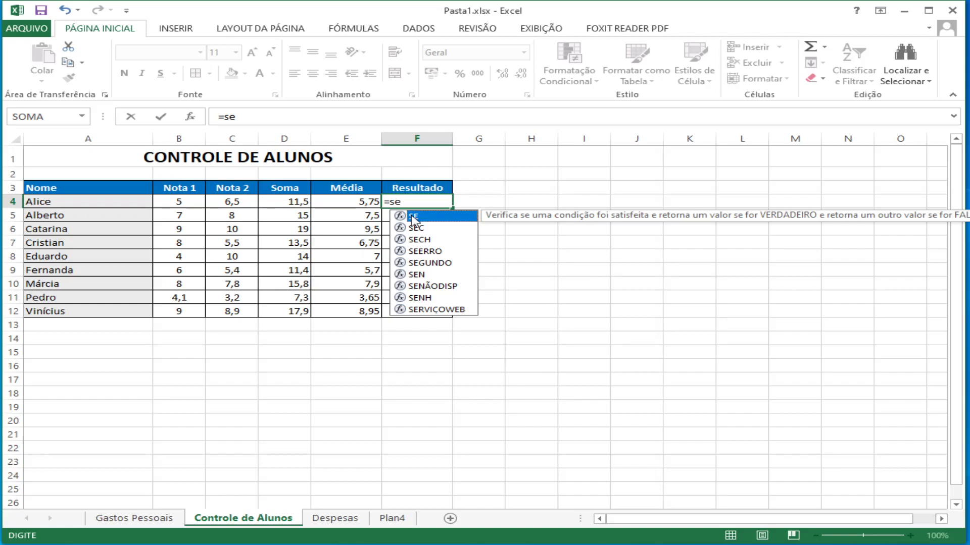
pyautogui.doubleClick(412, 217)
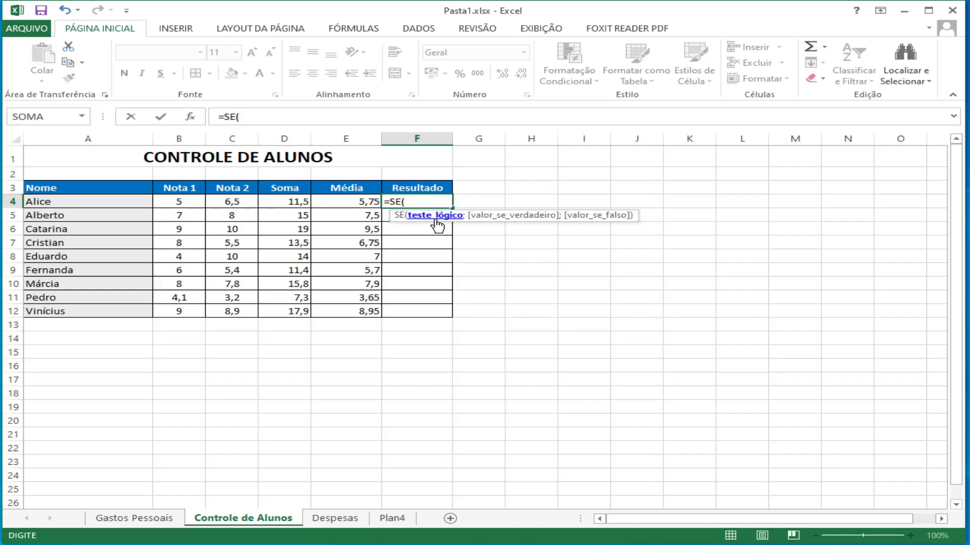
pyautogui.click(340, 202)
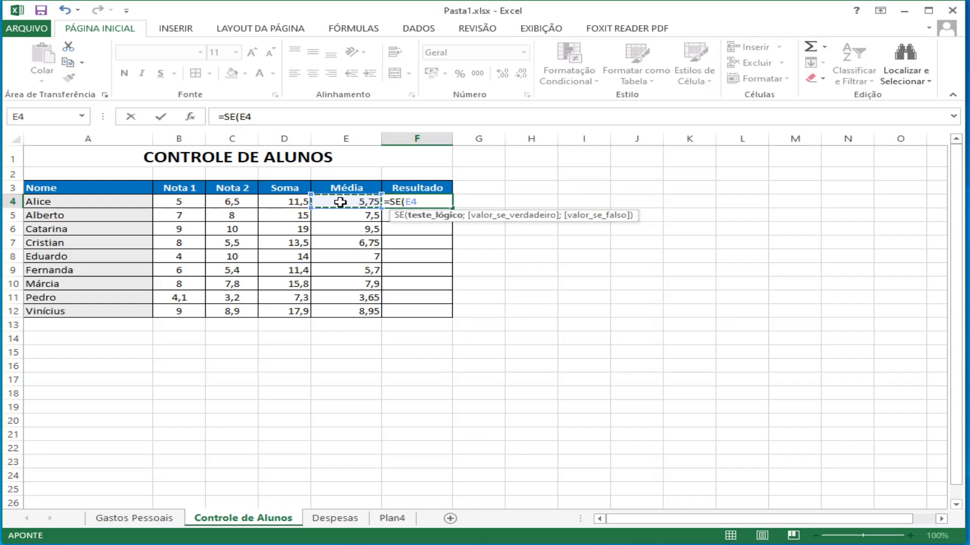
pyautogui.write('>=')
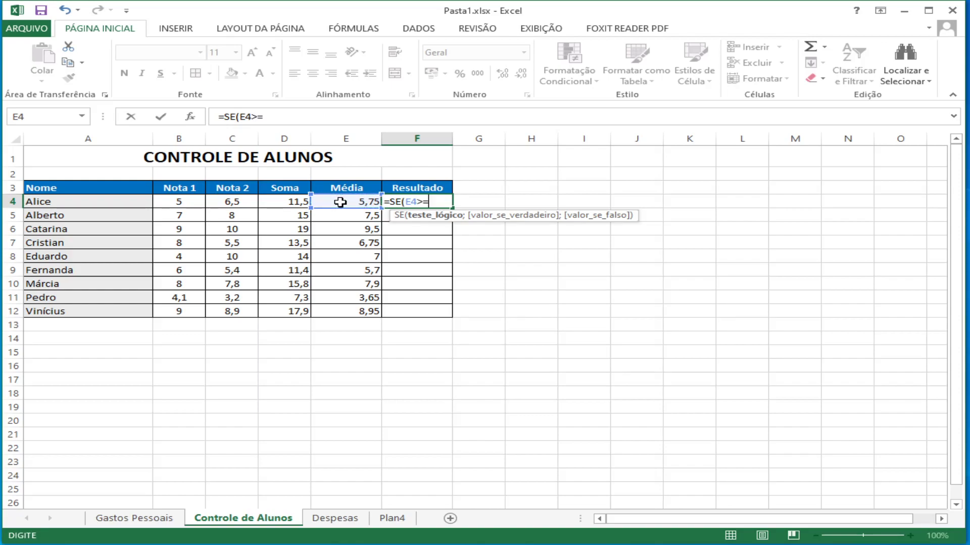
pyautogui.write('7')
pyautogui.write(';')
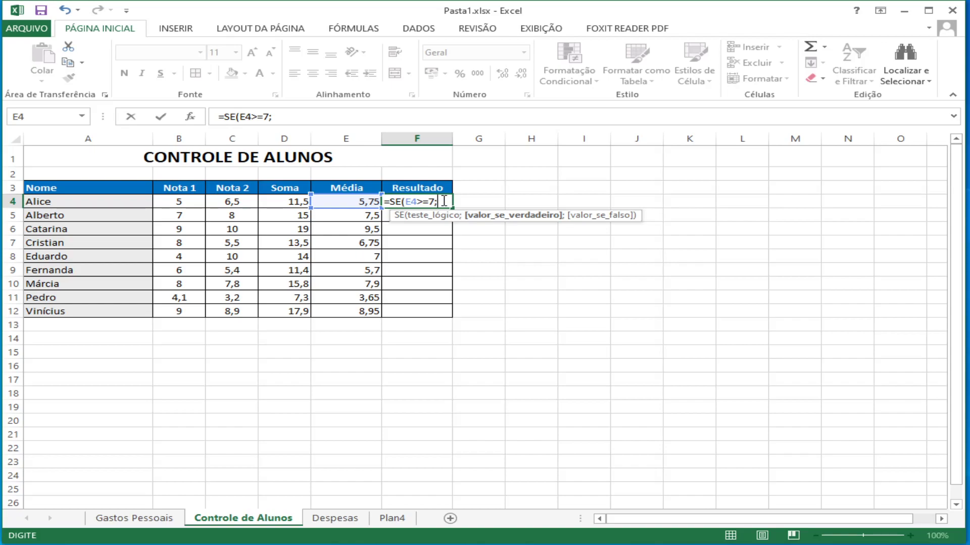
# Complete the SE formula in F4 with "Aprovado" as the value if true and "Reprovado" as the value if false
pyautogui.write('"Aprovado')
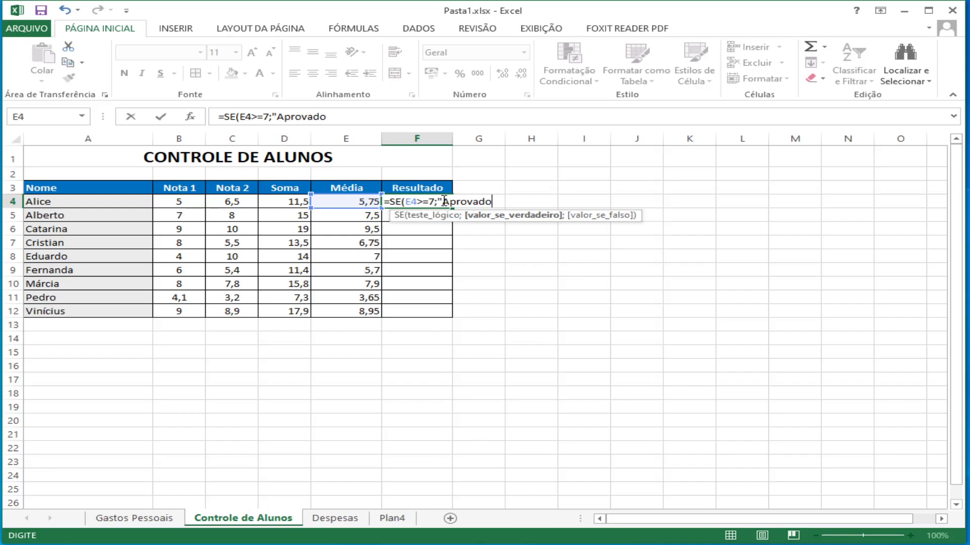
pyautogui.write('"')
pyautogui.write(';')
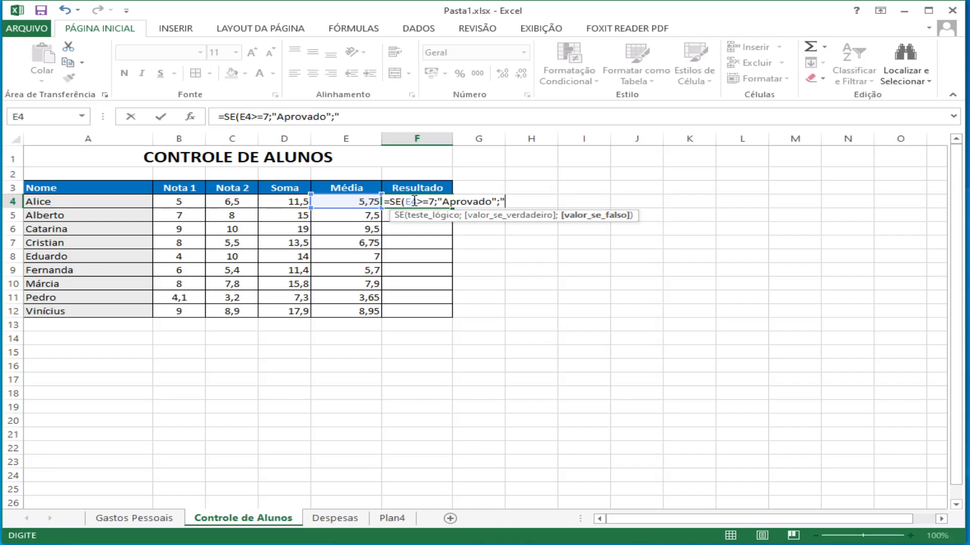
pyautogui.write('Re')
pyautogui.write('vado"')
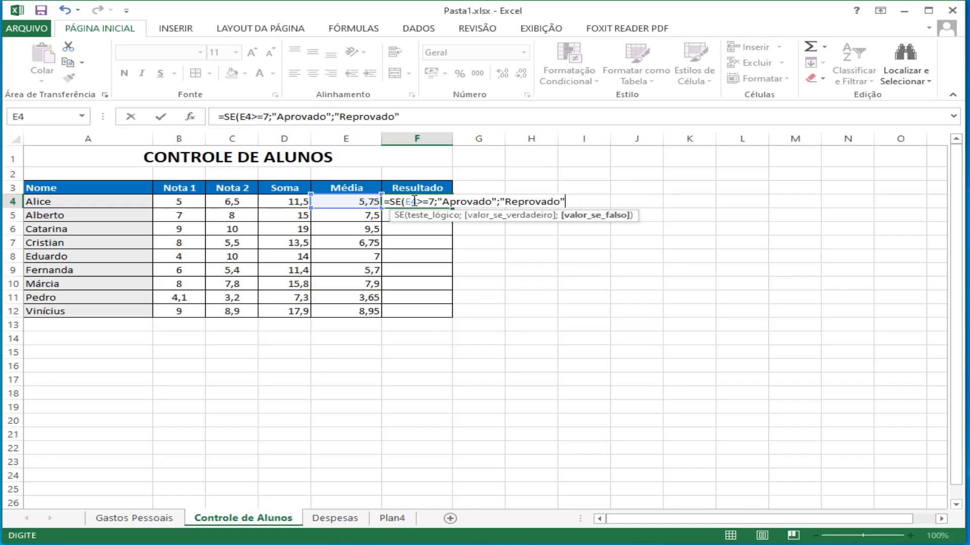
pyautogui.write(')')
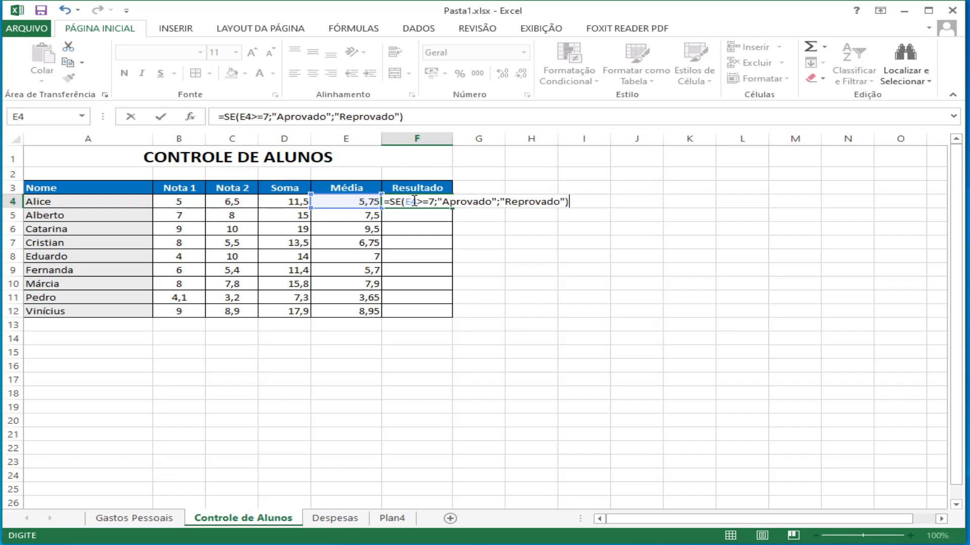
pyautogui.press('Return')
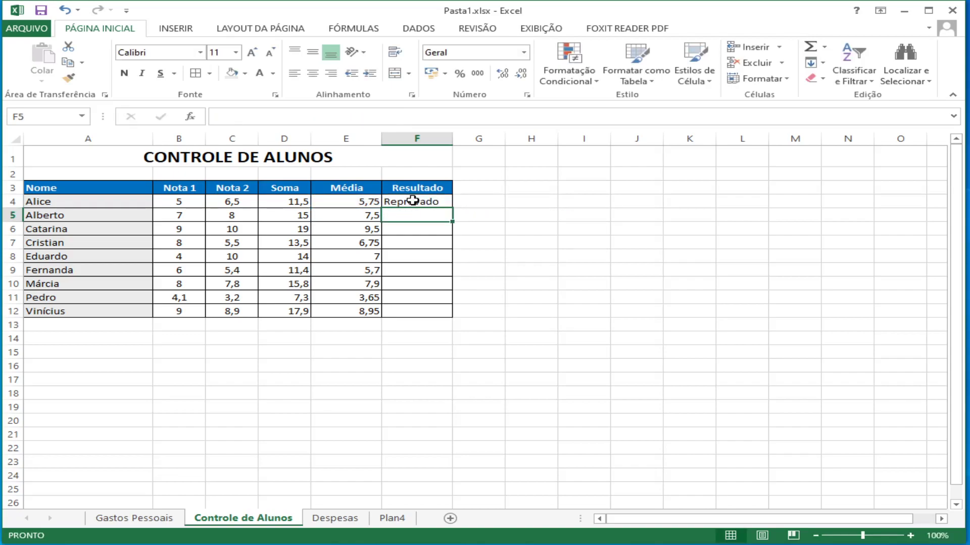
# Fill the result formula from F4 down through F12 for the remaining students
pyautogui.click(415, 202)
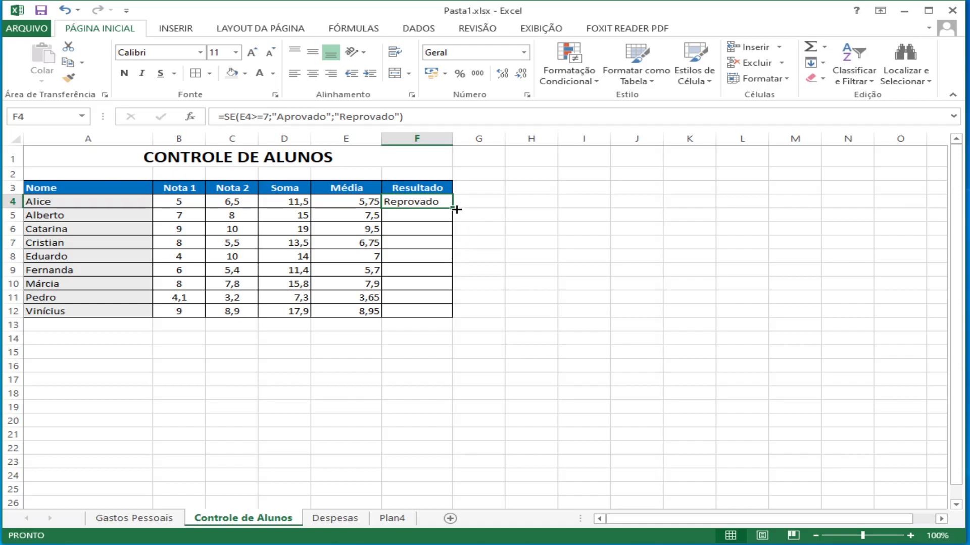
pyautogui.moveTo(456, 208); pyautogui.dragTo(453, 314)
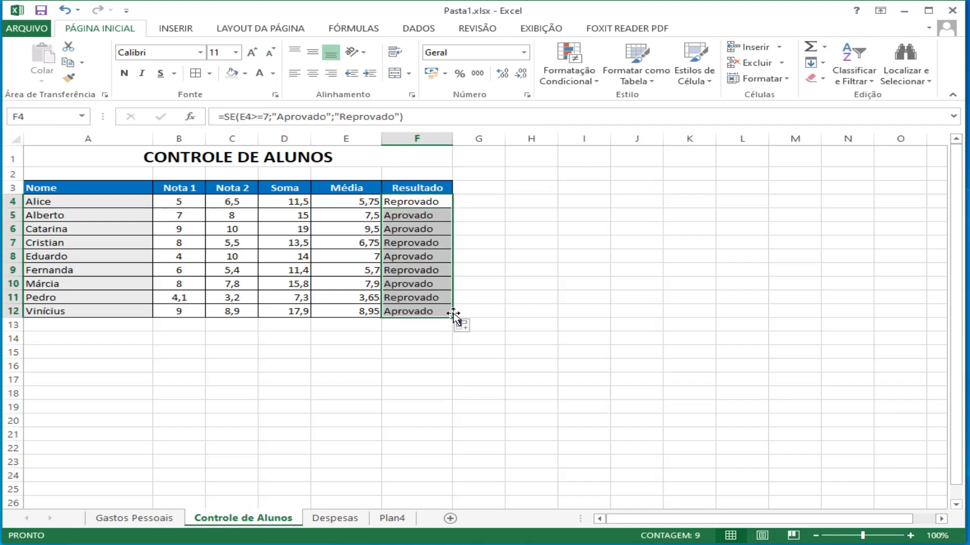
pyautogui.click(416, 296)
# Right-align the results in cells F4 to F12
pyautogui.moveTo(416, 201); pyautogui.dragTo(417, 310)
pyautogui.click(330, 73)
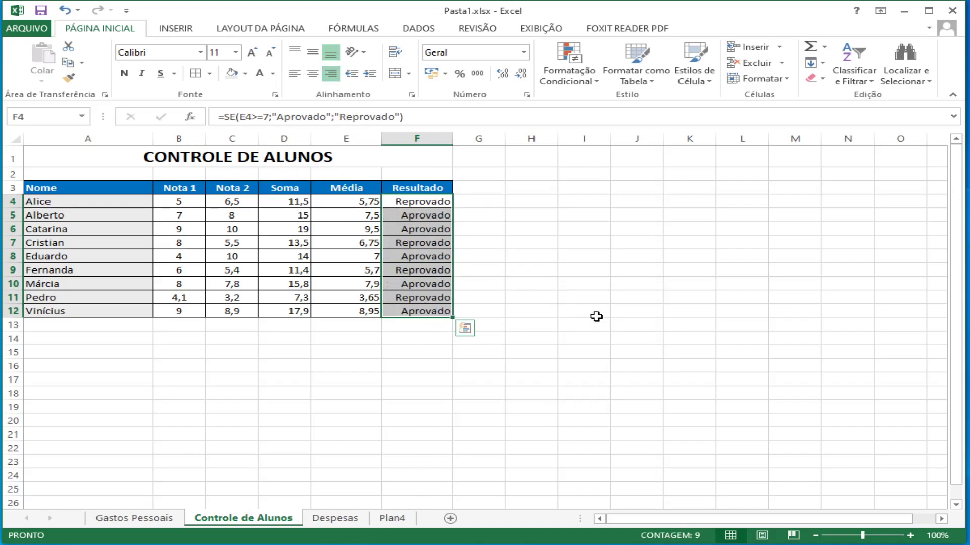
pyautogui.click(497, 259)
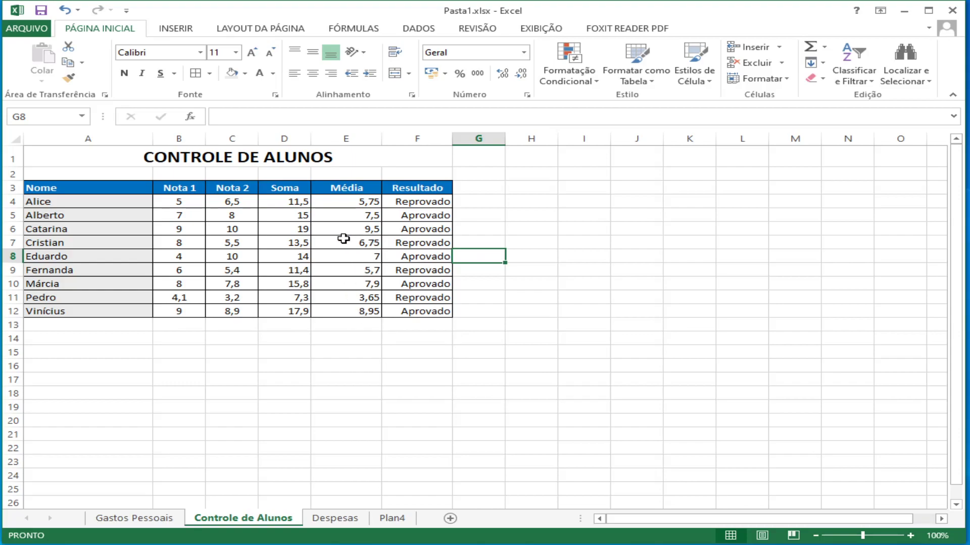
pyautogui.click(61, 243)
pyautogui.click(340, 243)
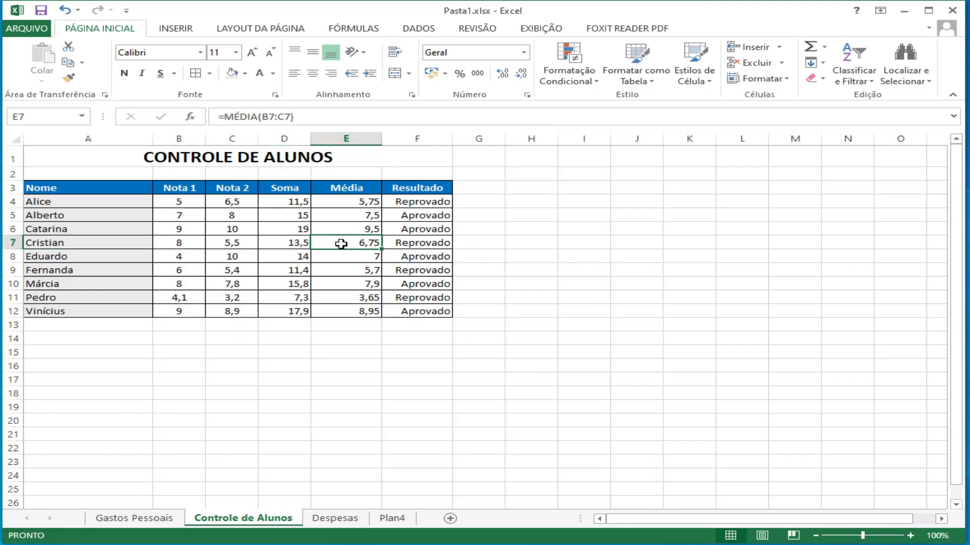
# Test the formulas by setting the second grade in C7 to 6,5 and restoring it to 5,5
pyautogui.click(216, 243)
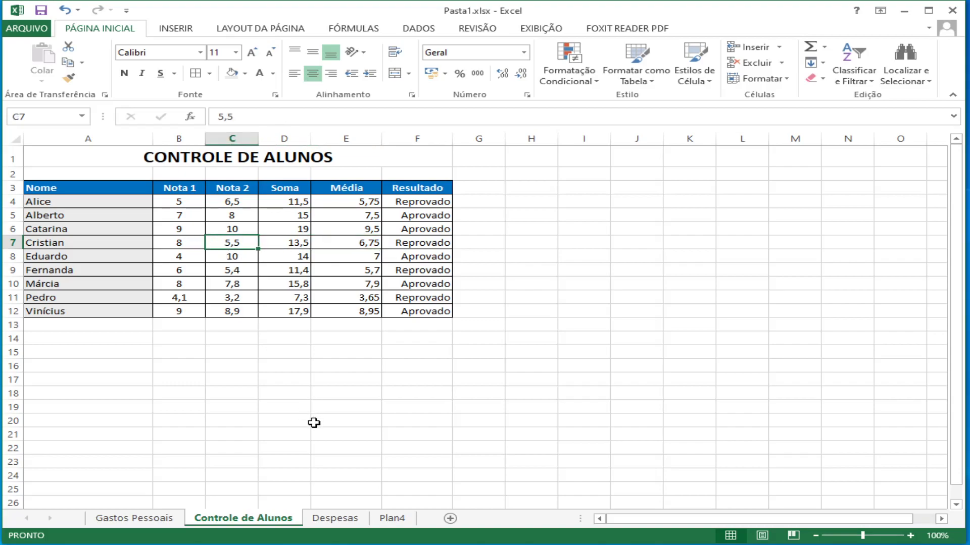
pyautogui.write('6,5')
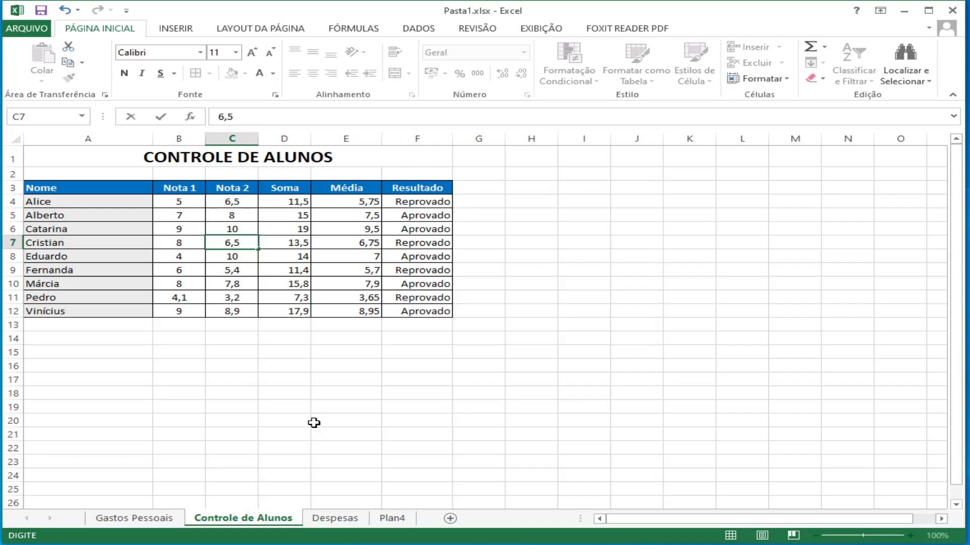
pyautogui.press('Tab')
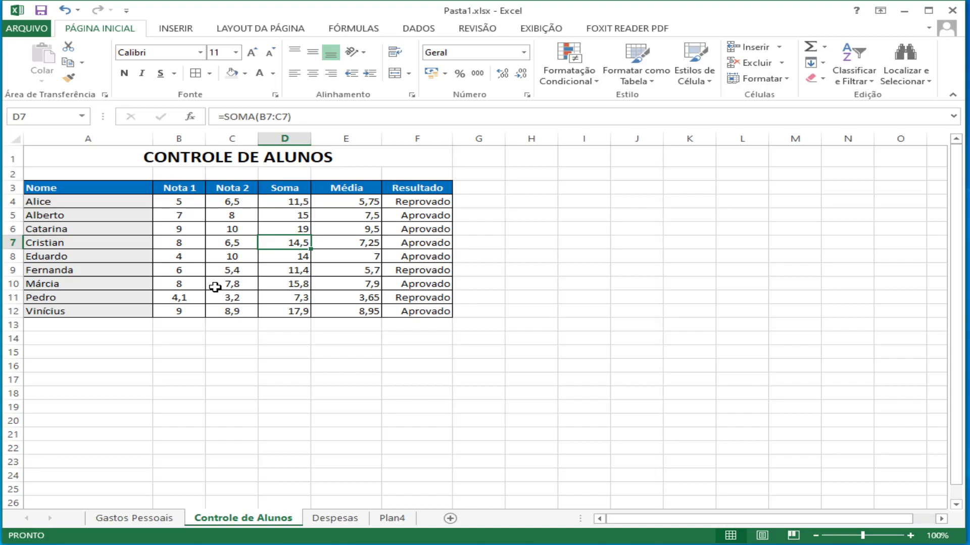
pyautogui.press('Left')
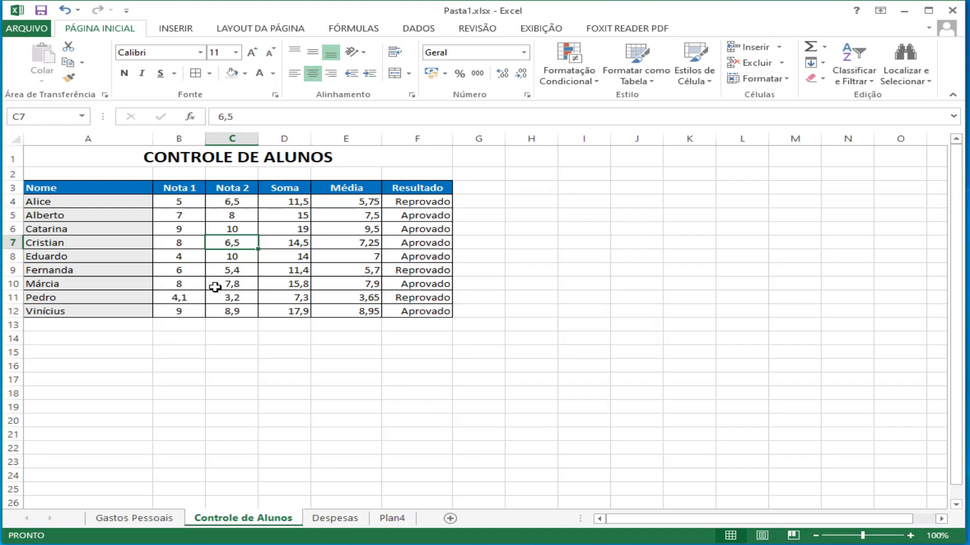
pyautogui.write('5,5')
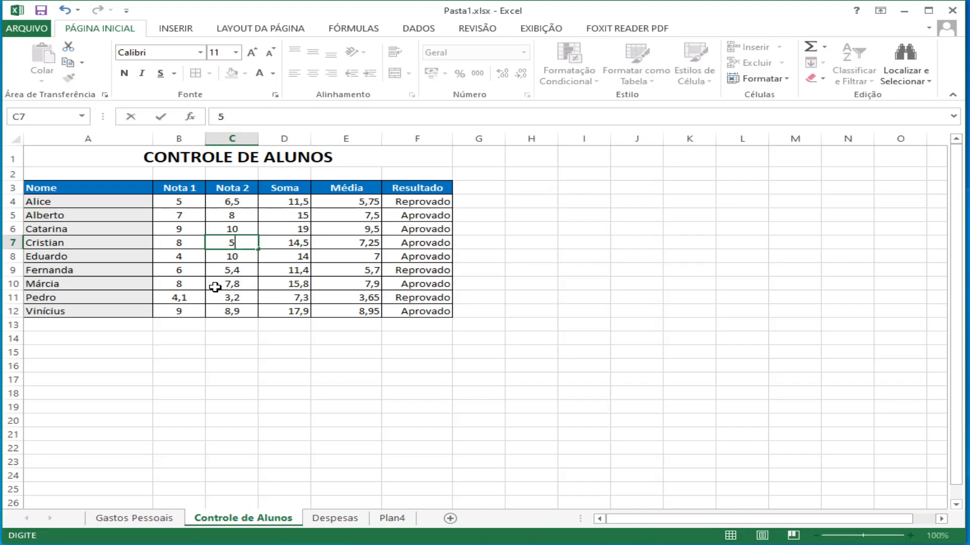
pyautogui.press('Return')
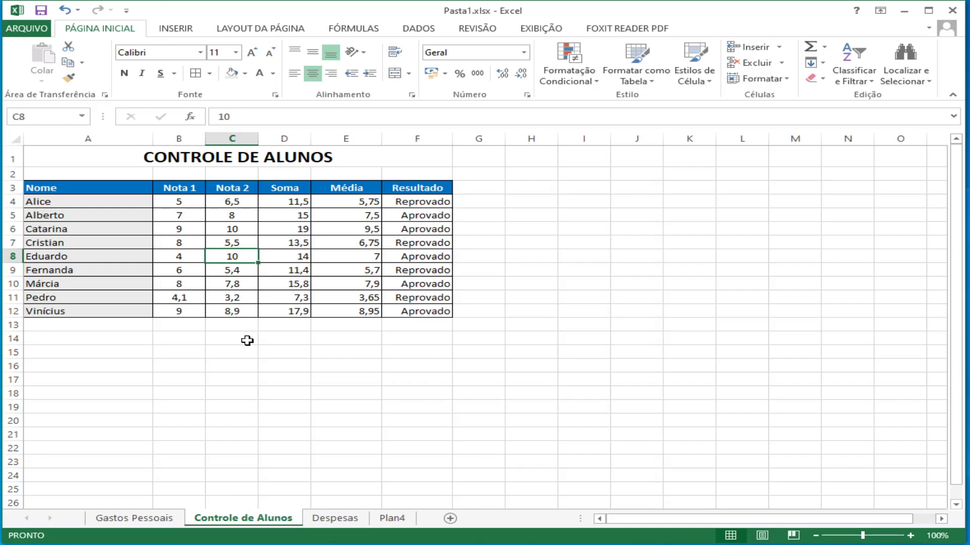
# Apply the directional icon set with green triangle, yellow dash and red triangle to the averages in E4 to E12
pyautogui.moveTo(339, 202); pyautogui.dragTo(334, 258)
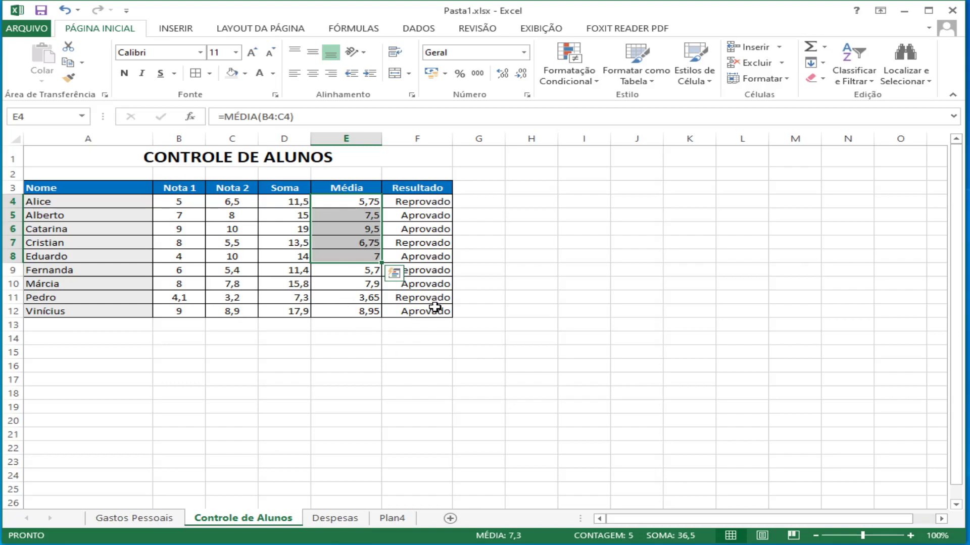
pyautogui.click(318, 270)
pyautogui.click(336, 202)
pyautogui.moveTo(336, 202); pyautogui.dragTo(326, 310)
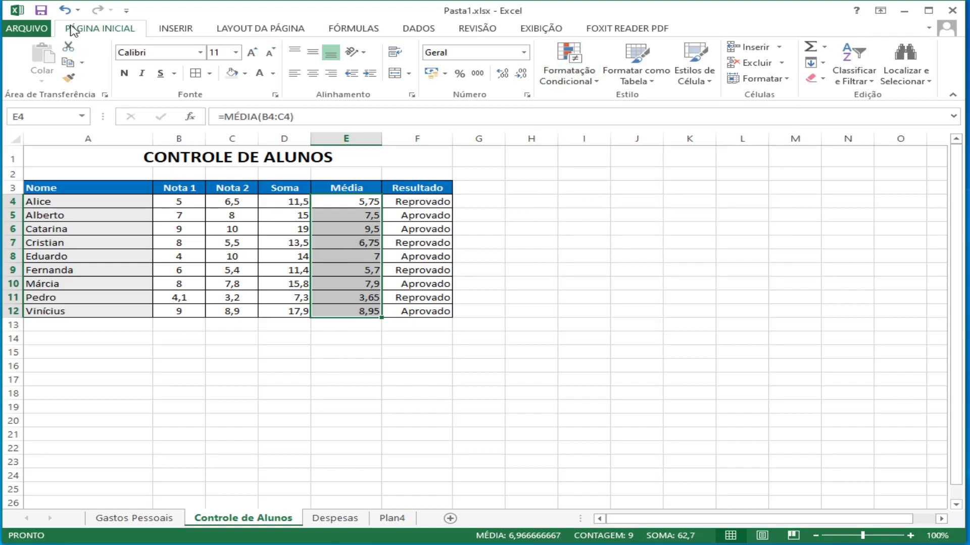
pyautogui.click(575, 77)
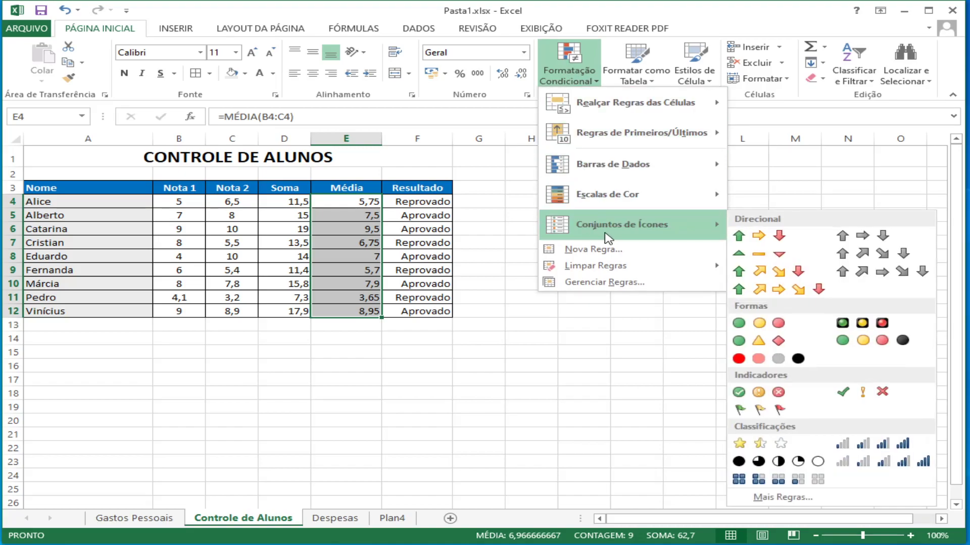
pyautogui.moveTo(586, 104)
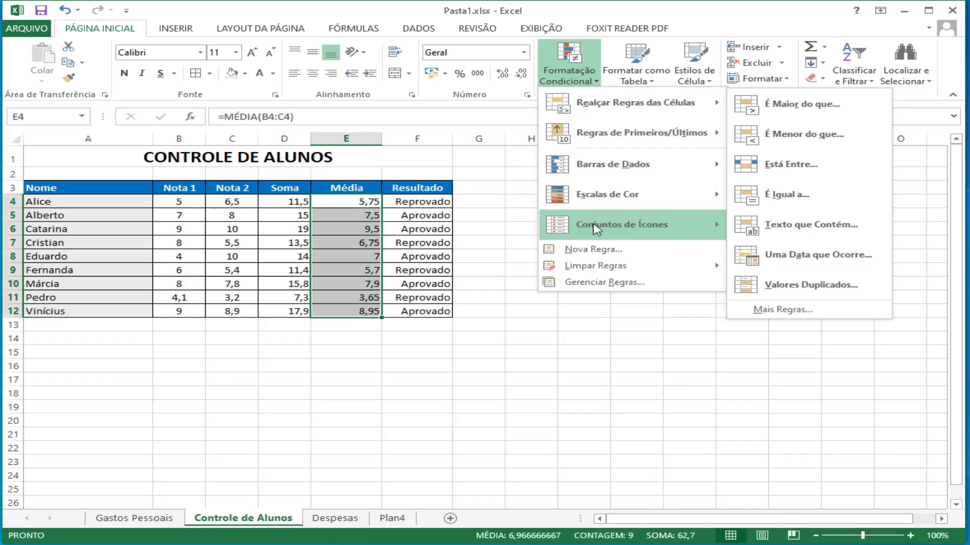
pyautogui.moveTo(596, 229)
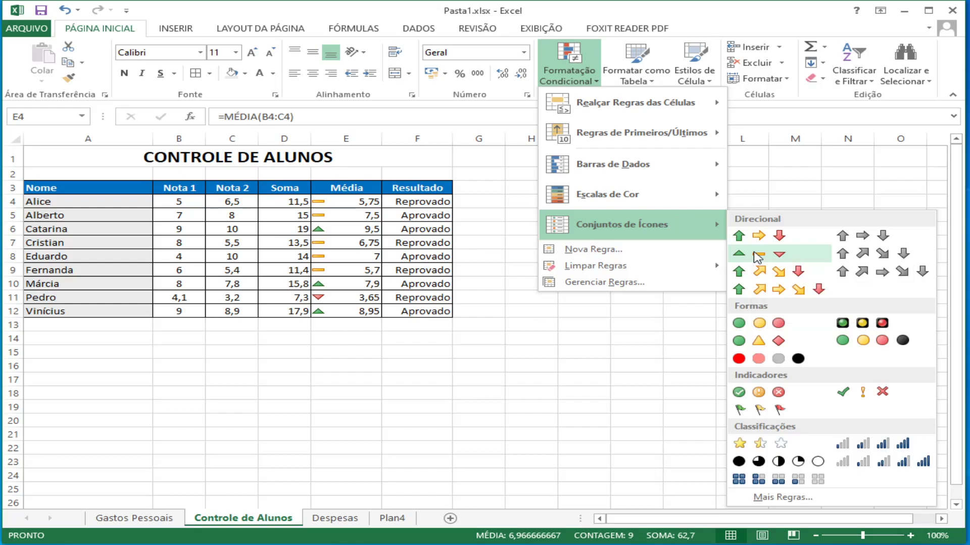
pyautogui.click(756, 257)
pyautogui.click(331, 356)
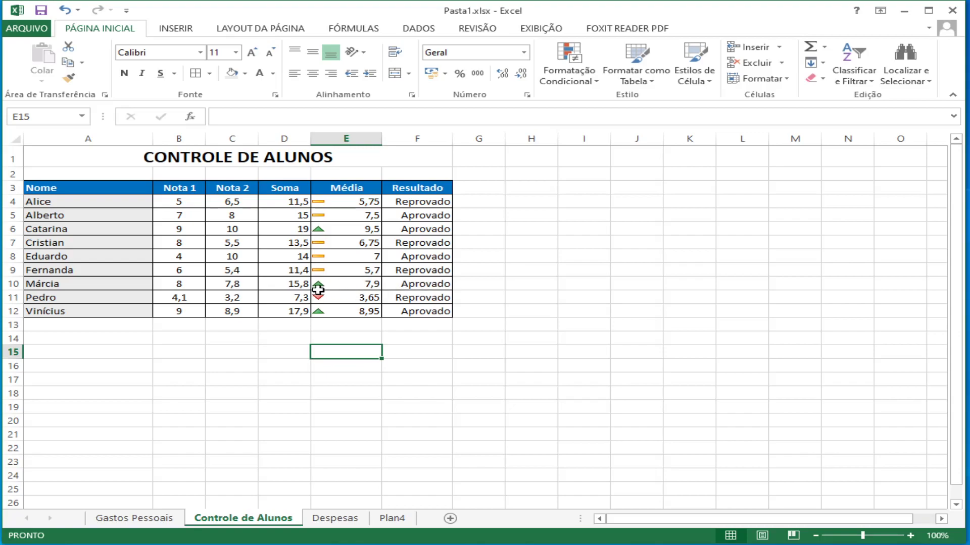
# Test the average icons by setting the second grade in C10 to 7 and undoing that change
pyautogui.click(231, 286)
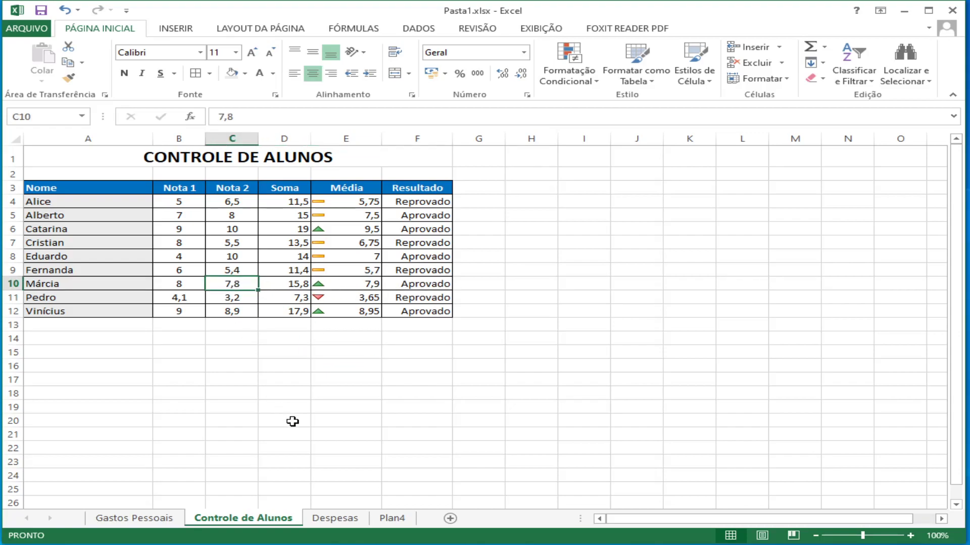
pyautogui.write('7')
pyautogui.press('Return')
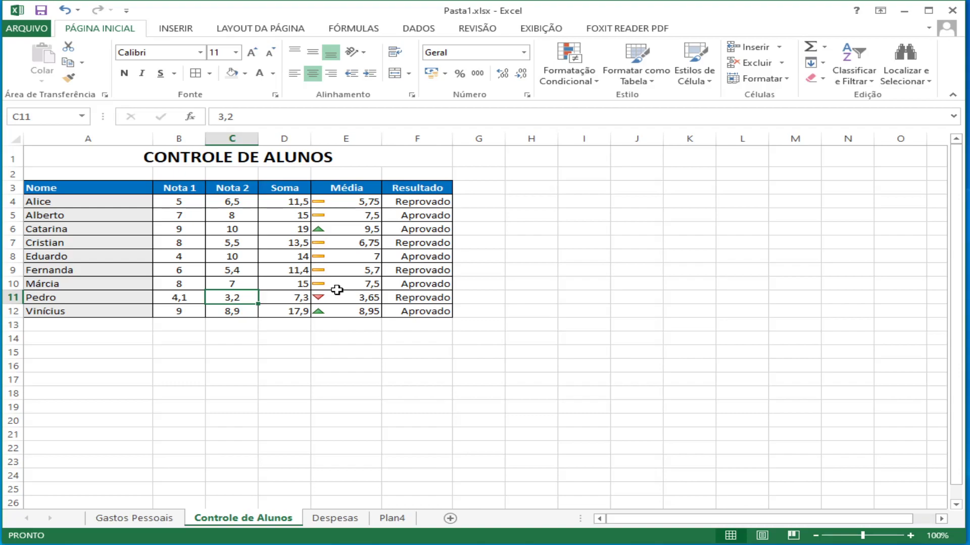
pyautogui.hotkey('ctrl', 'z')
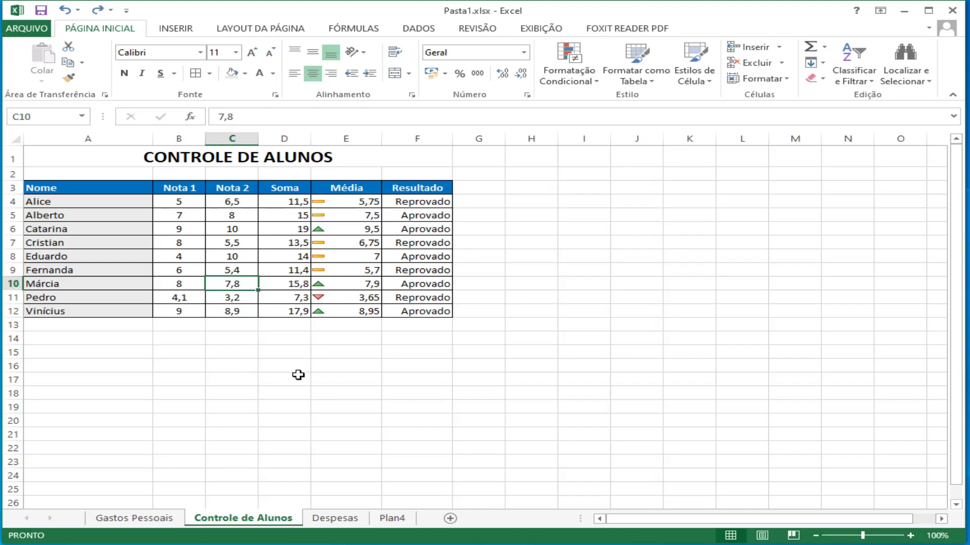
pyautogui.click(337, 297)
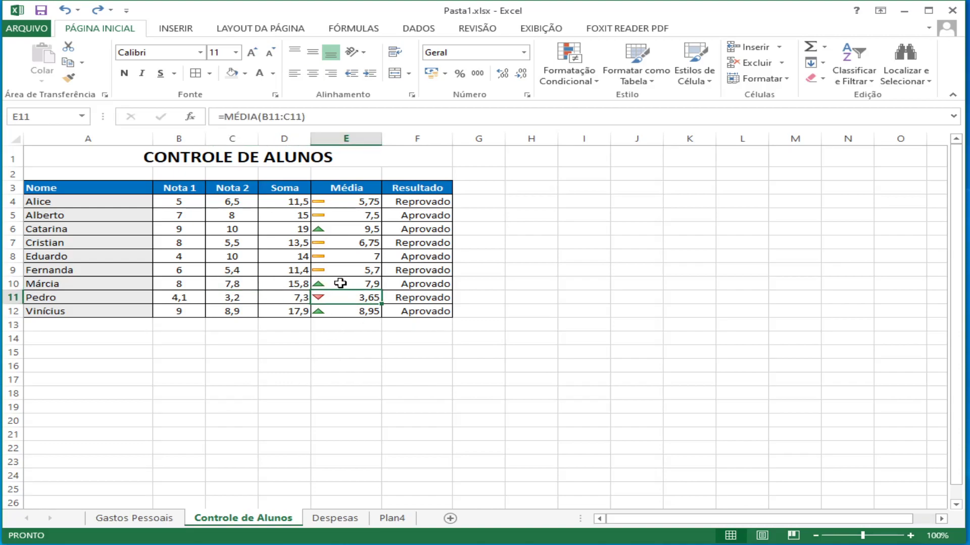
pyautogui.click(273, 287)
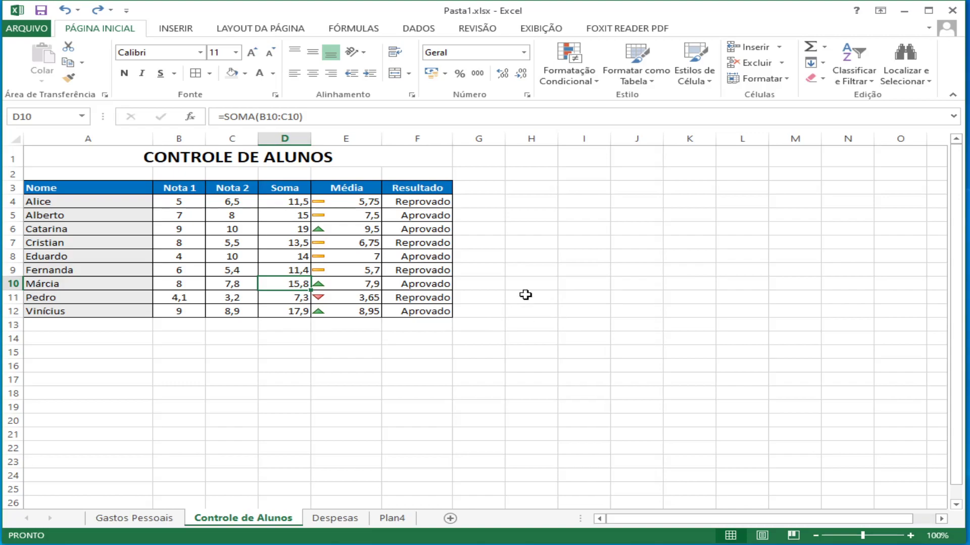
# Add an equal-to highlight rule on F4 to F12 that formats "Reprovado" with Preenchimento Vermelho Claro e Texto Vermelho Escuro
pyautogui.moveTo(418, 202); pyautogui.dragTo(442, 311)
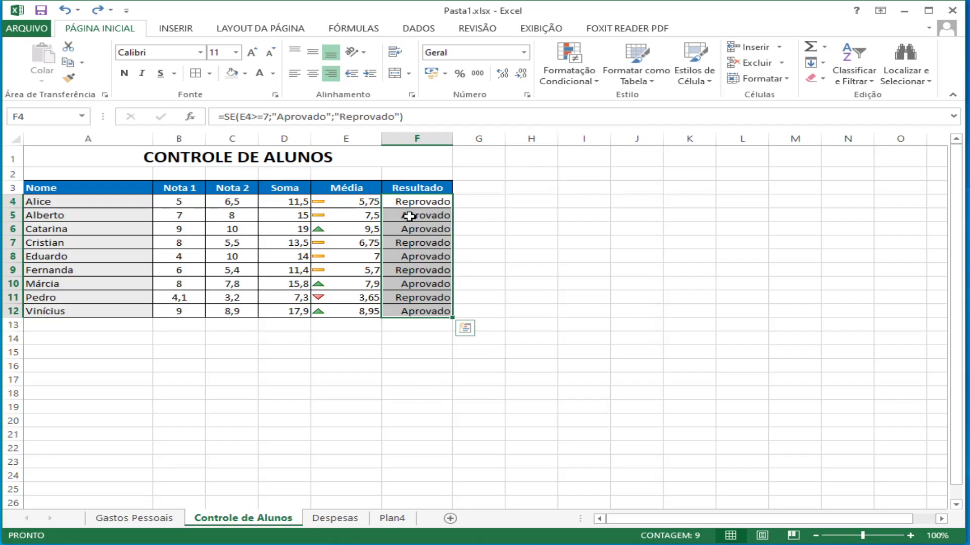
pyautogui.click(507, 252)
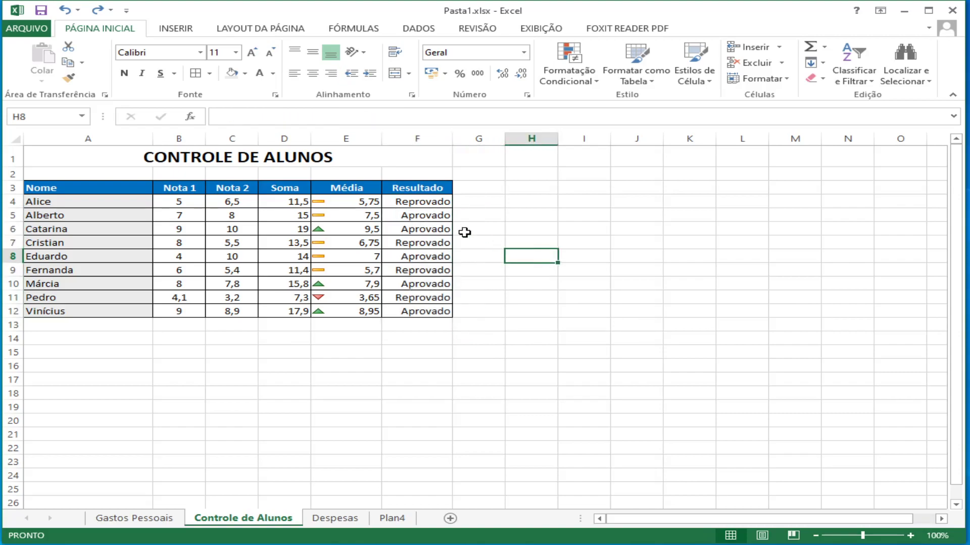
pyautogui.click(404, 202)
pyautogui.moveTo(404, 202); pyautogui.dragTo(399, 307)
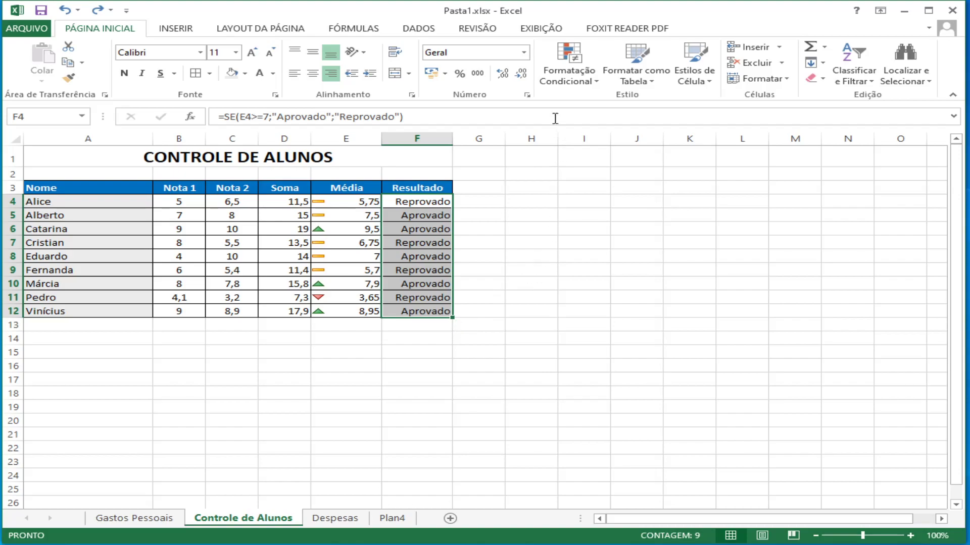
pyautogui.click(576, 67)
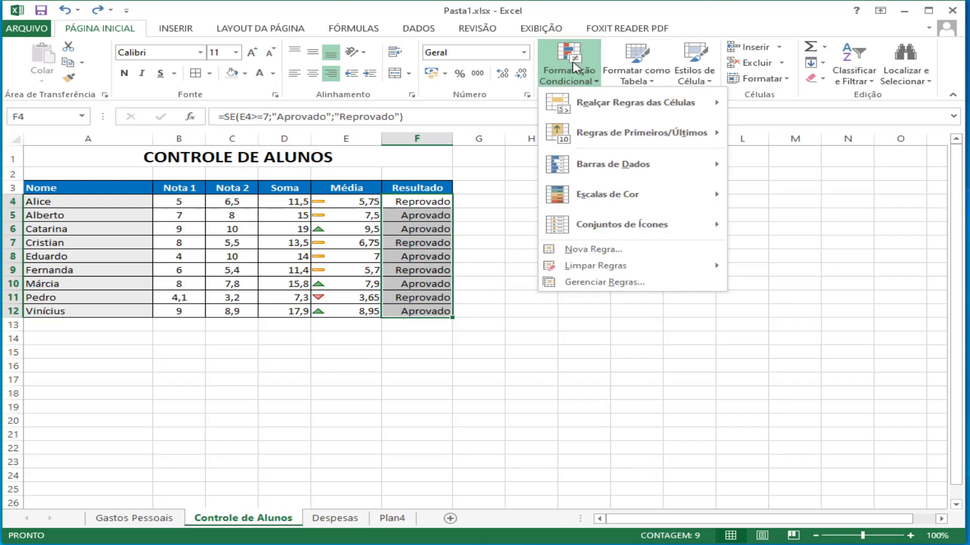
pyautogui.moveTo(620, 110)
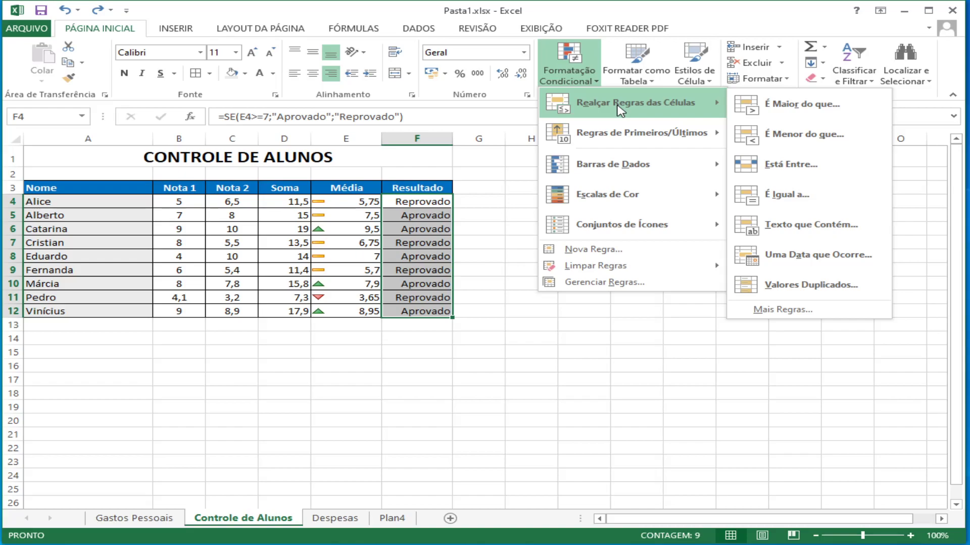
pyautogui.click(789, 202)
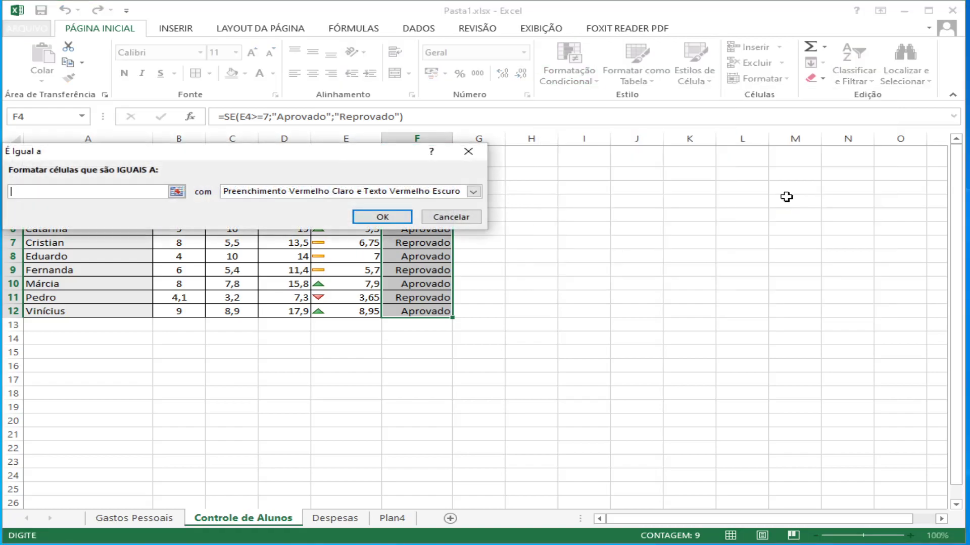
pyautogui.moveTo(298, 158); pyautogui.dragTo(470, 361)
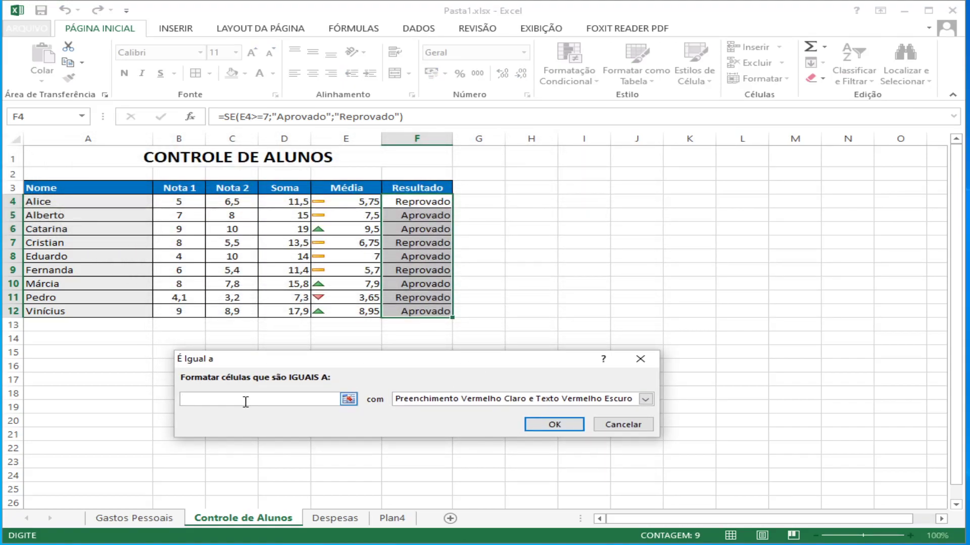
pyautogui.write('Reprovado')
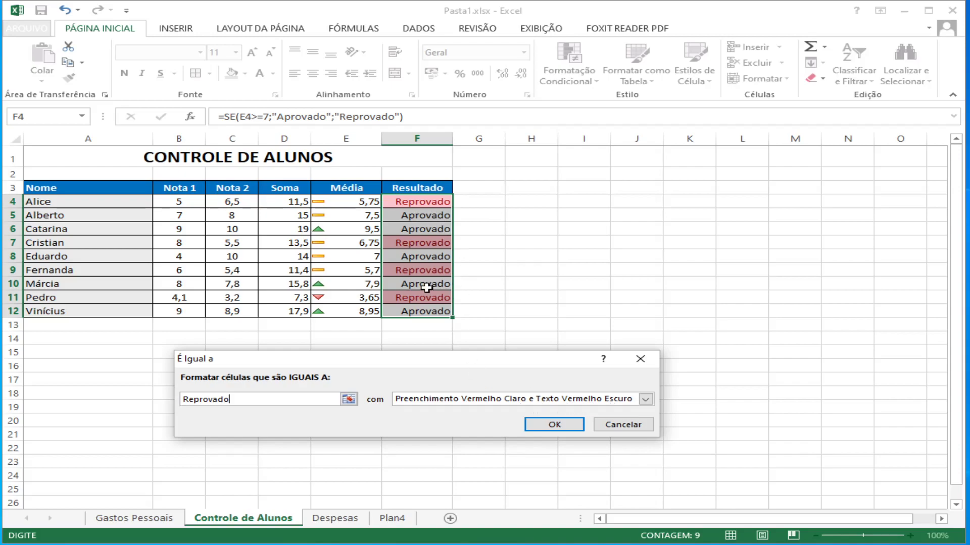
pyautogui.click(644, 399)
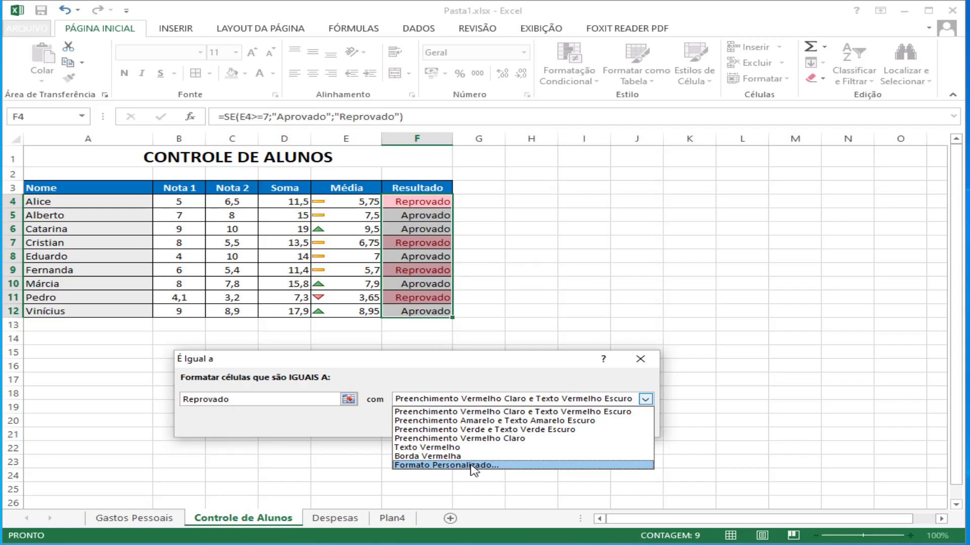
pyautogui.click(472, 411)
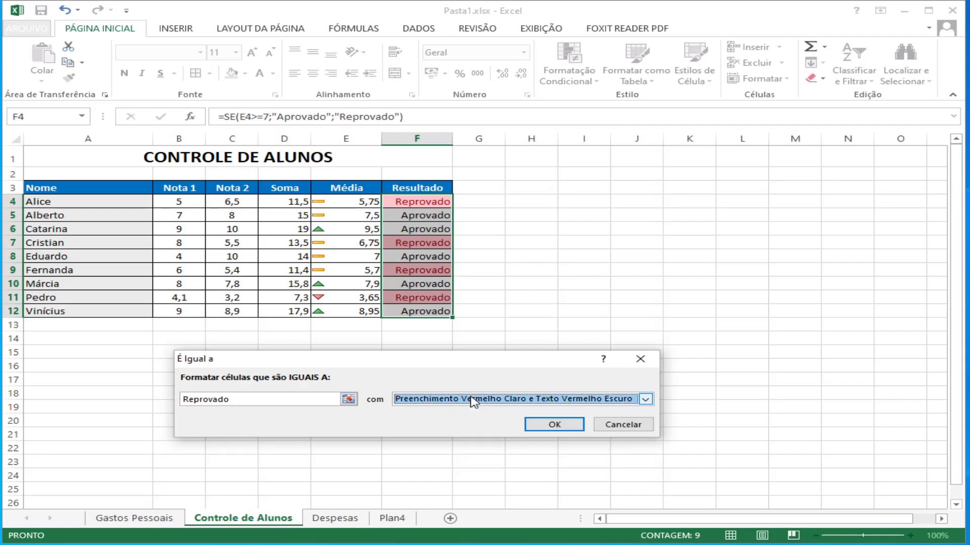
pyautogui.click(548, 429)
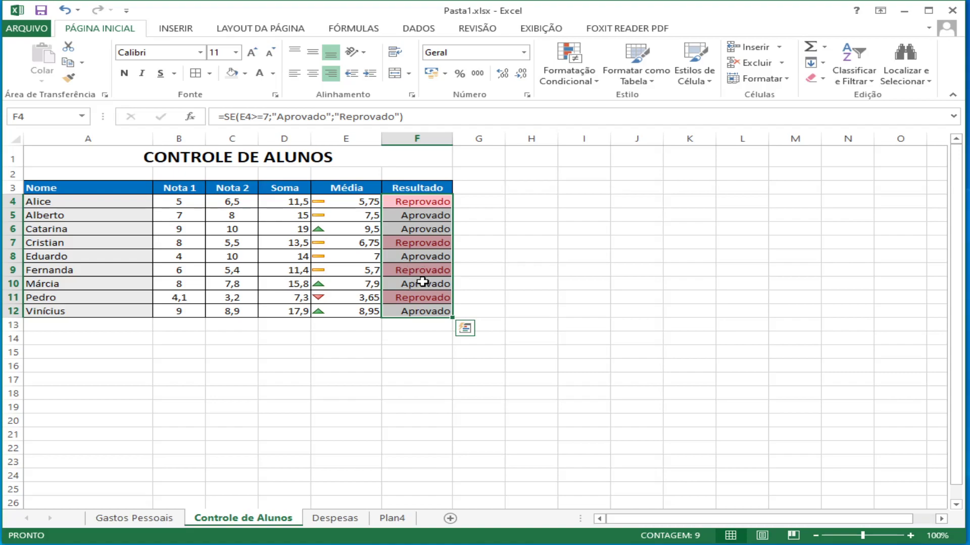
# Add an equal-to highlight rule on F4 to F12 that formats "Aprovado" with Preenchimento Verde e Texto Verde Escuro
pyautogui.click(568, 74)
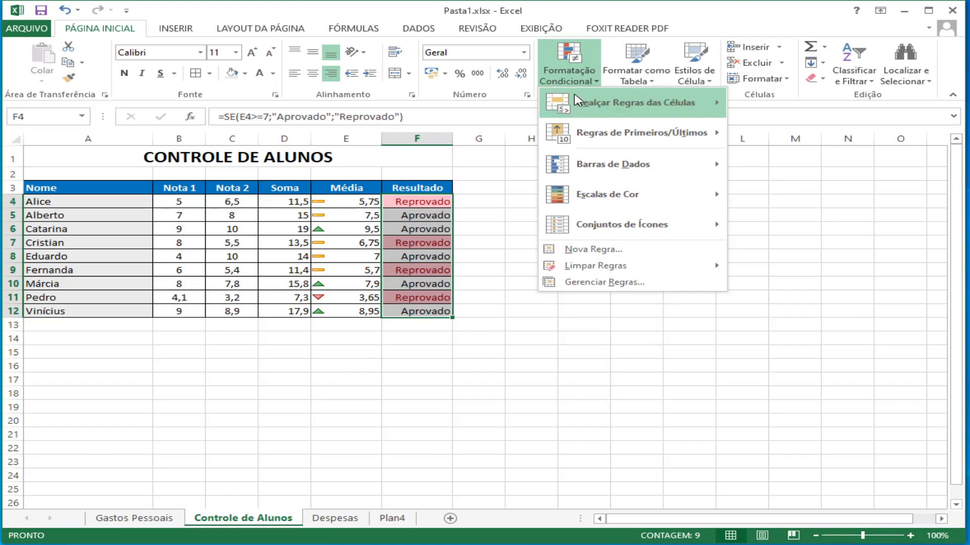
pyautogui.moveTo(579, 104)
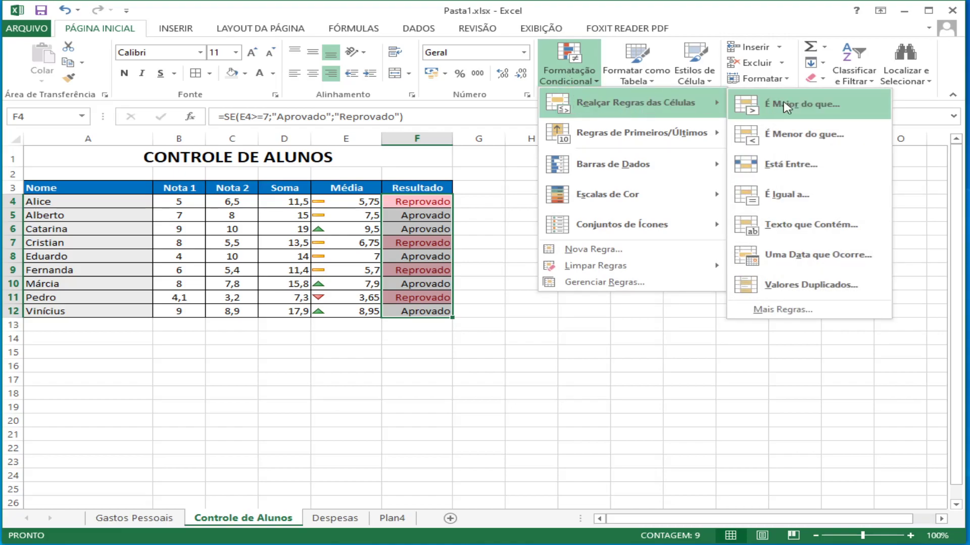
pyautogui.click(800, 195)
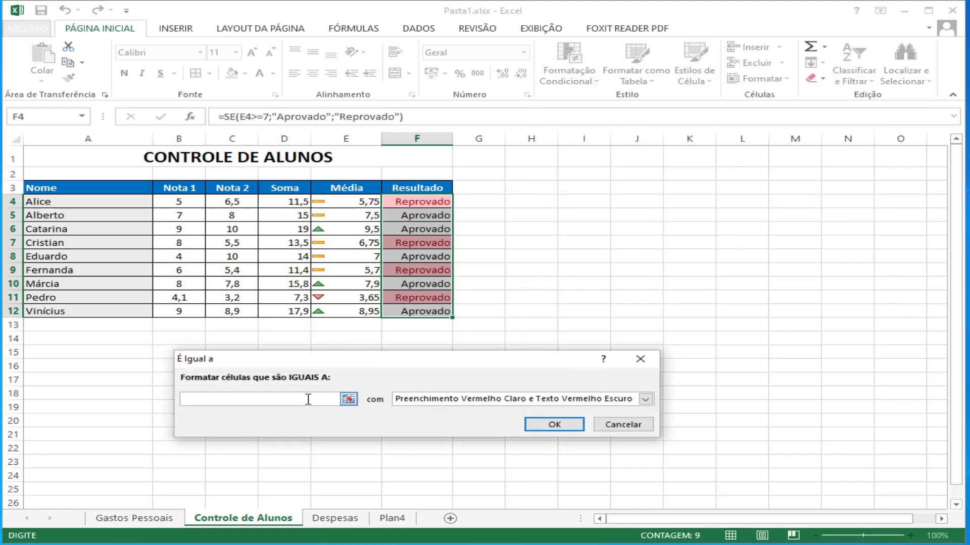
pyautogui.write('Aprovado')
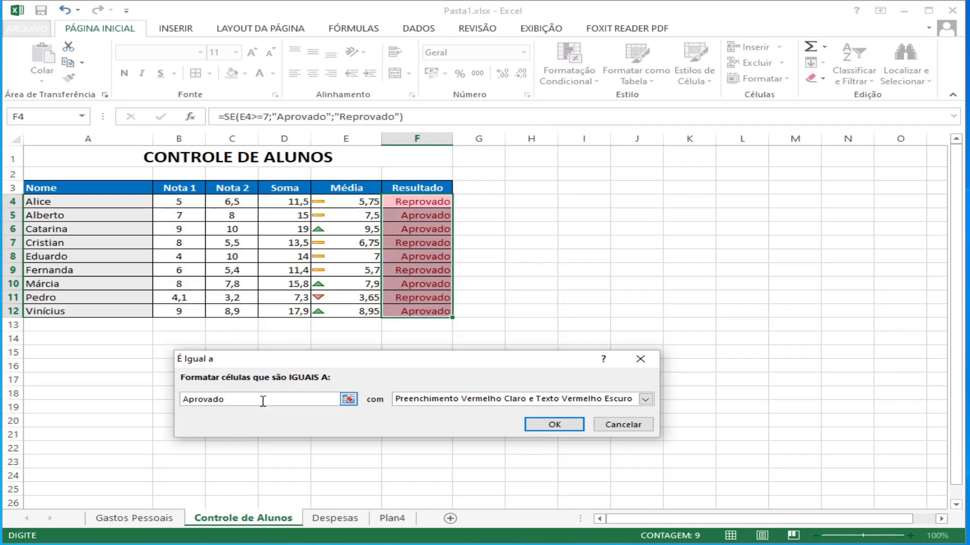
pyautogui.click(646, 400)
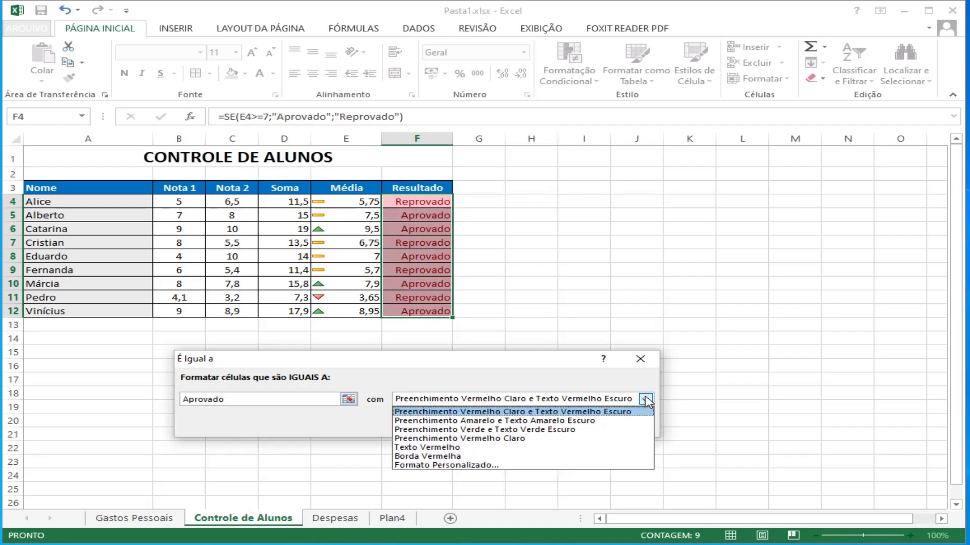
pyautogui.click(526, 430)
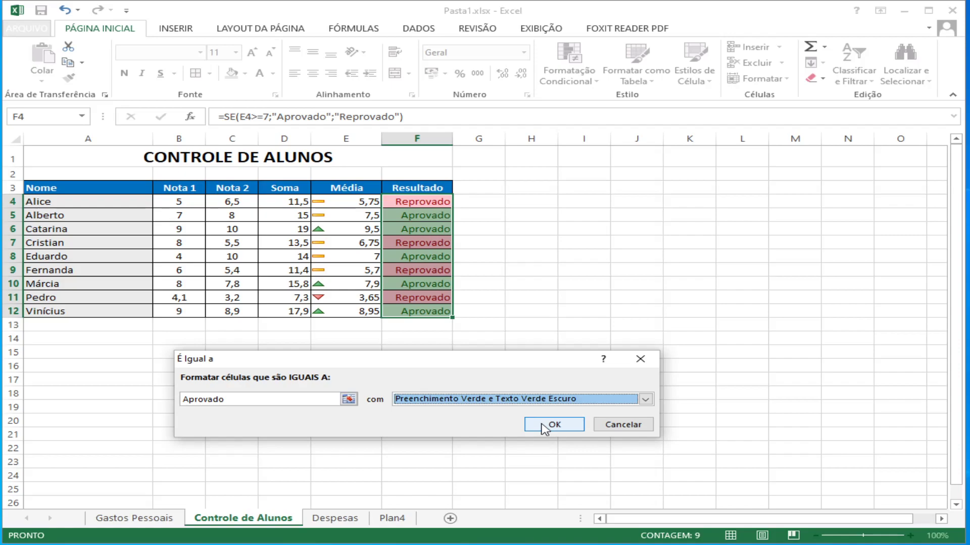
pyautogui.click(544, 428)
pyautogui.click(417, 395)
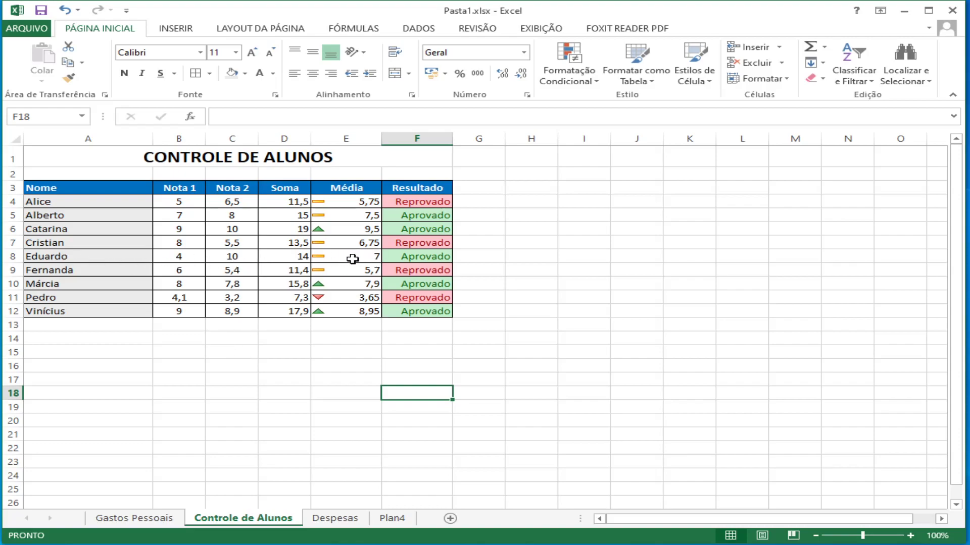
# Test the result highlighting by setting the second grade in C8 to 9 and restoring it to 10
pyautogui.click(222, 257)
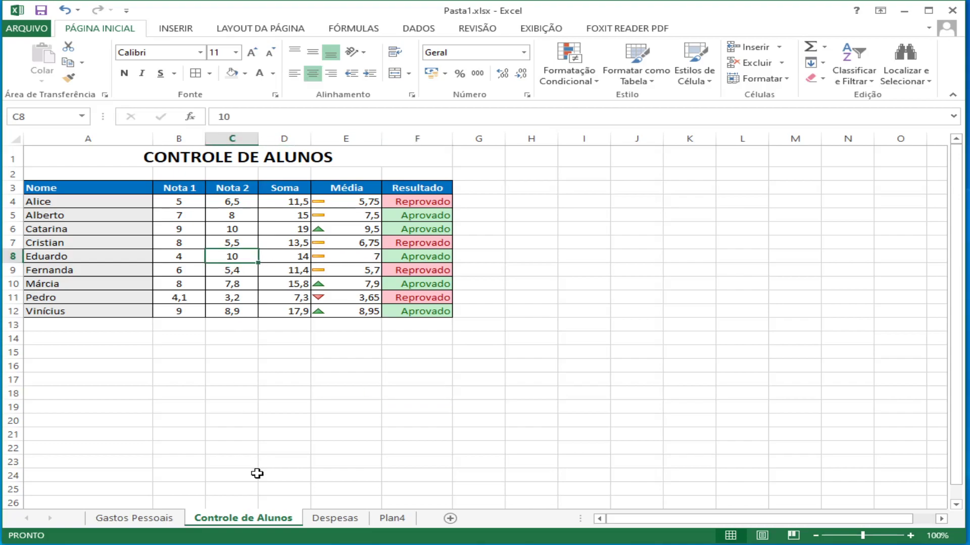
pyautogui.write('9')
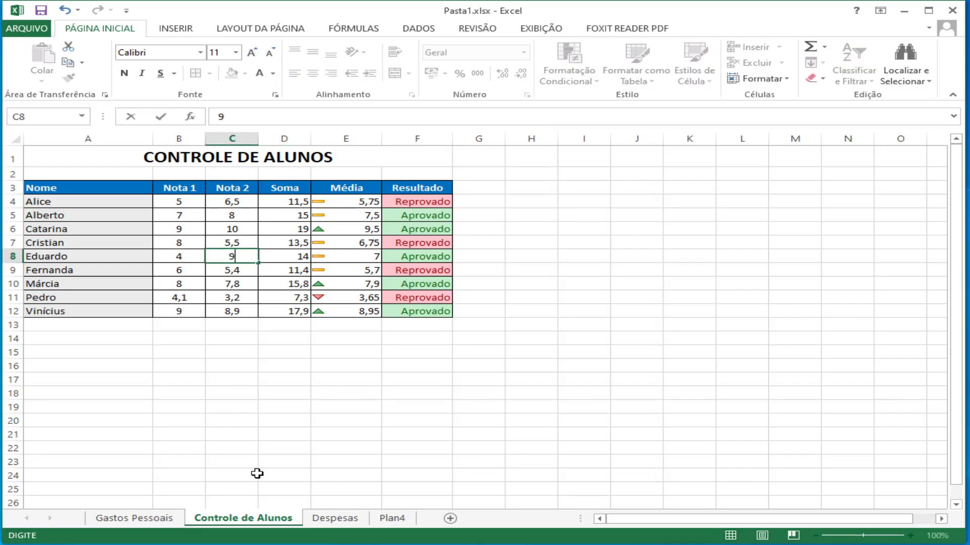
pyautogui.press('Return')
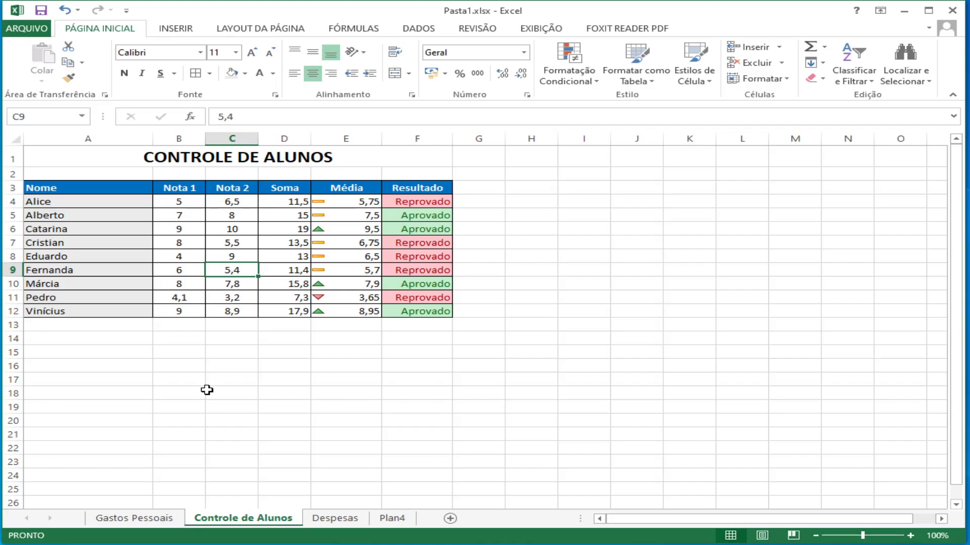
pyautogui.press('Up')
pyautogui.write('10')
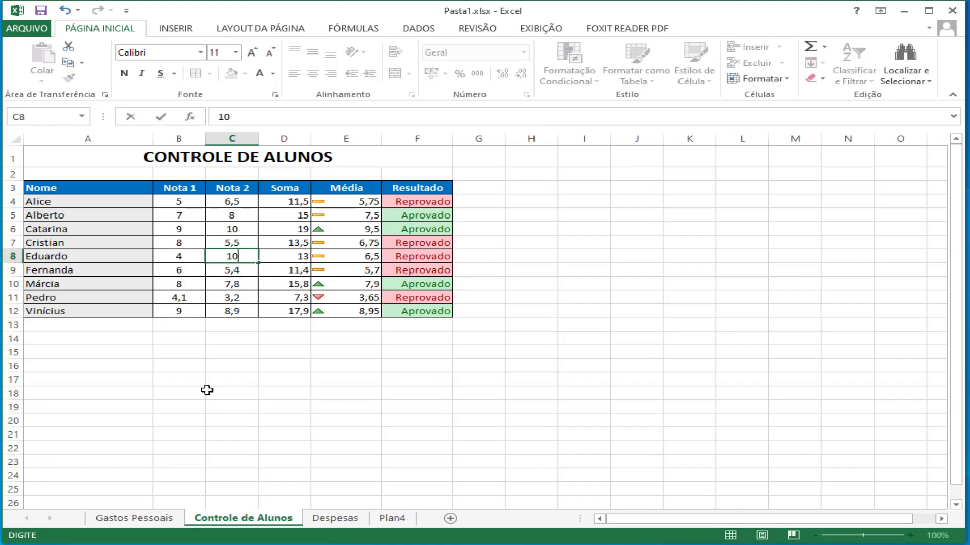
pyautogui.press('Return')
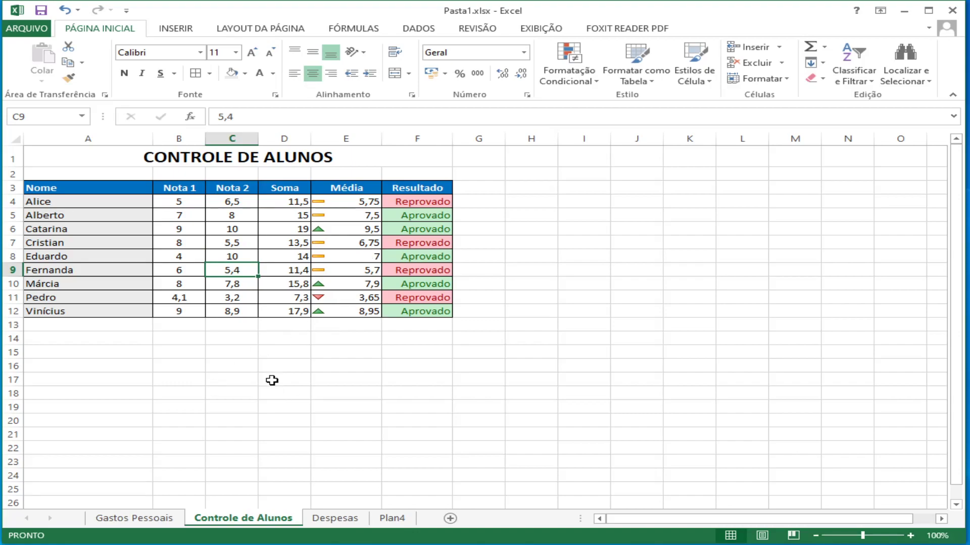